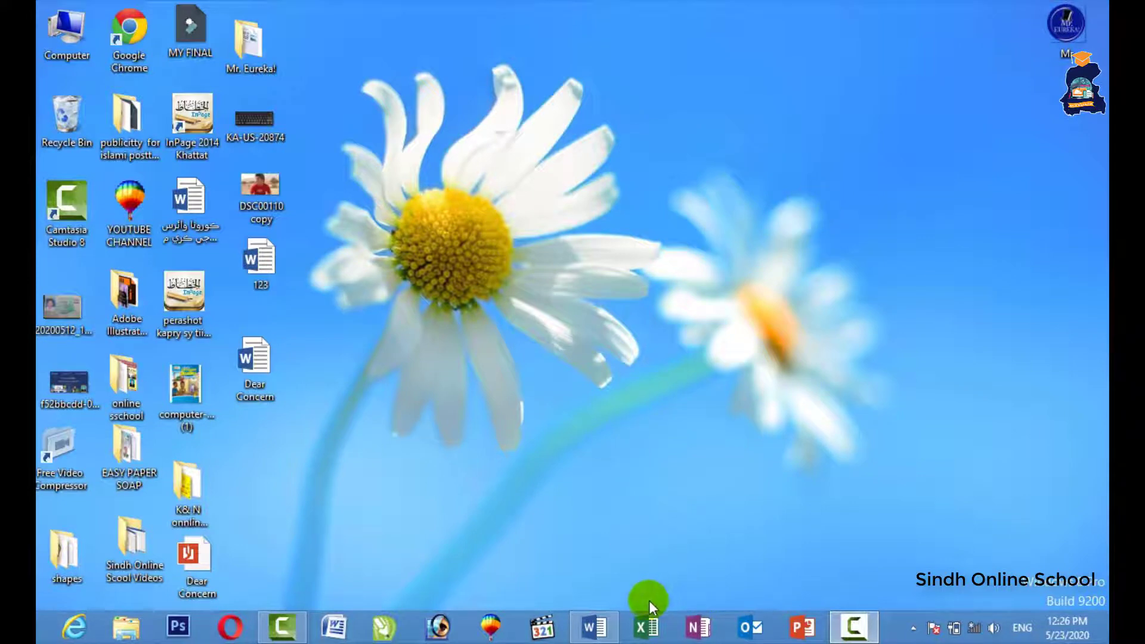
Step: Switch to the open Word document and remove its blank last page, deleting back through the final "e." of "device."
left_click(594, 626)
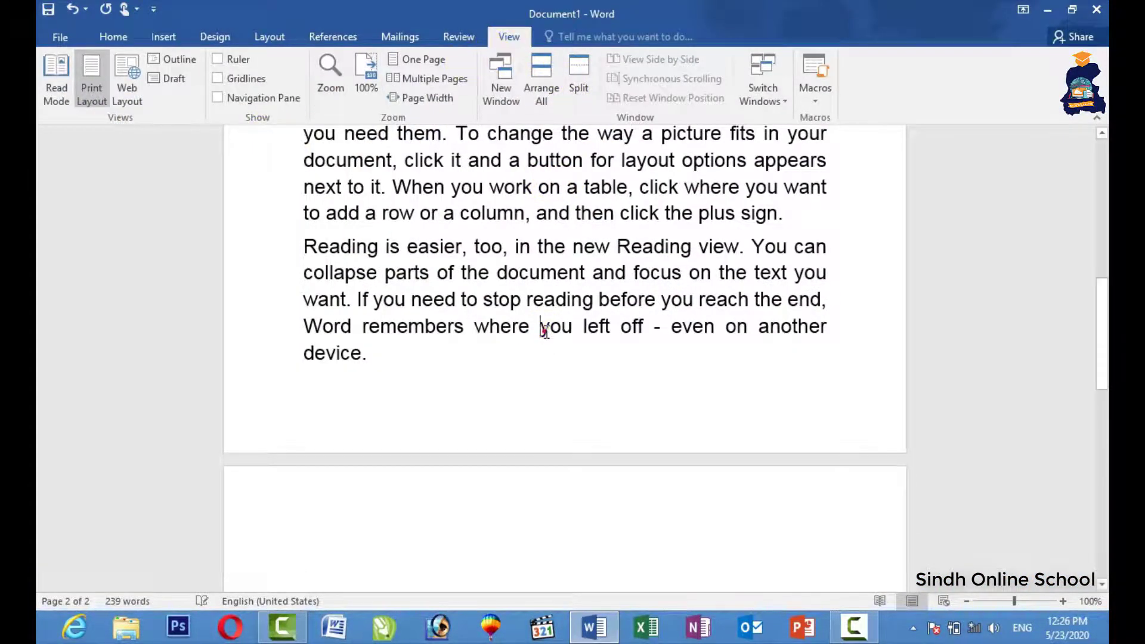
scroll(1100, 387, "down", 3)
mouse_move(1100, 387)
left_mouse_down()
mouse_move(1100, 371)
mouse_move(1101, 382)
left_mouse_up()
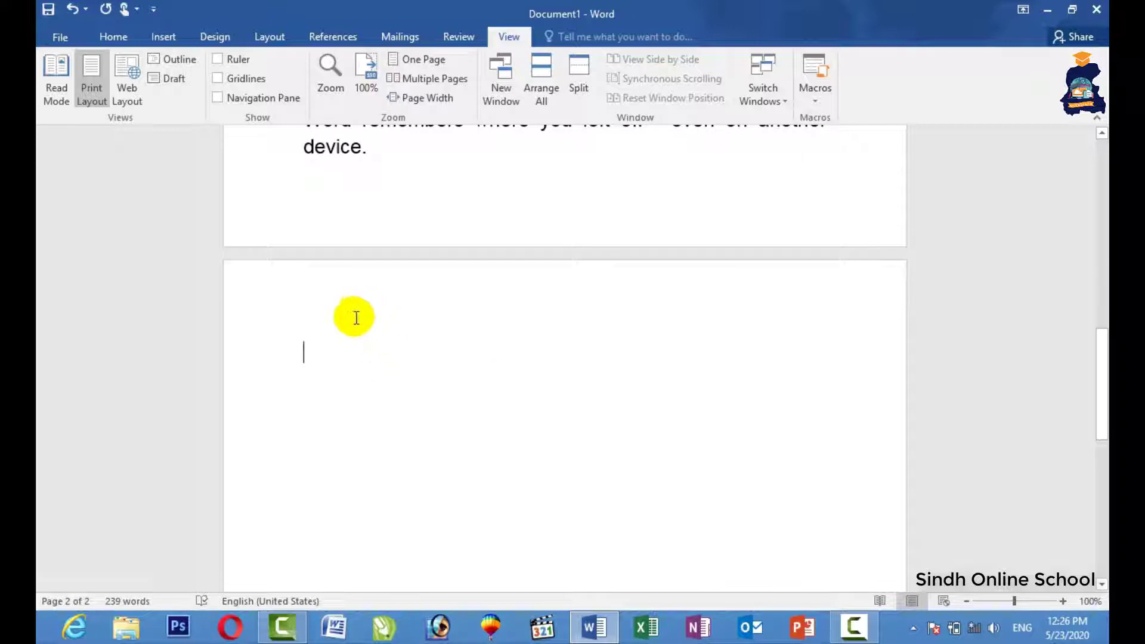
left_click(311, 346)
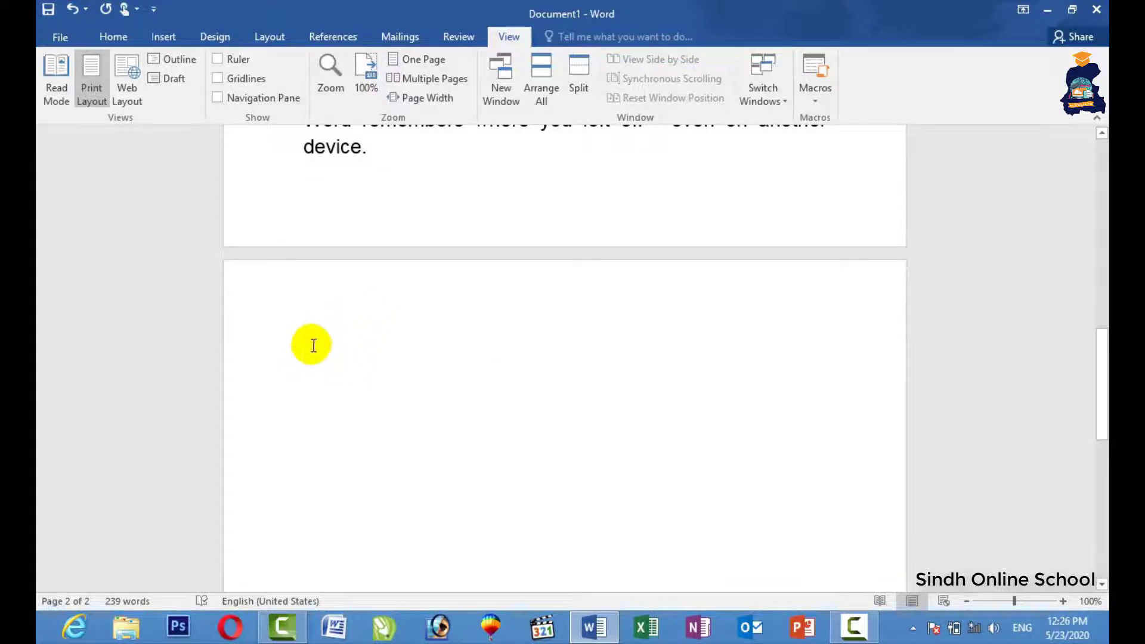
left_click(379, 154)
left_click(341, 307)
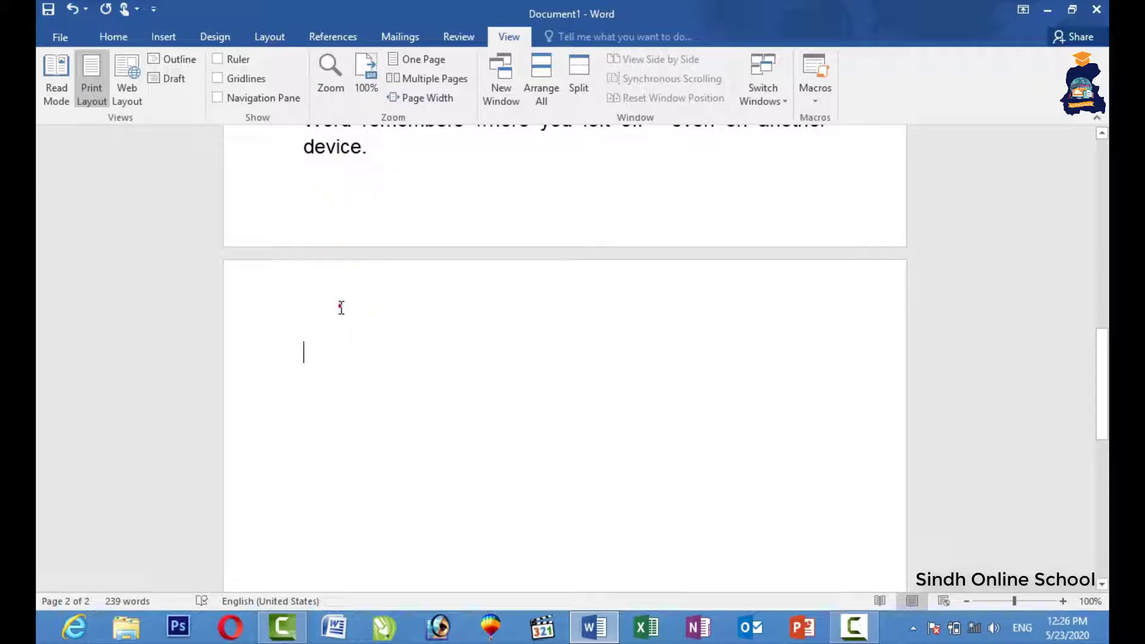
key("BackSpace")
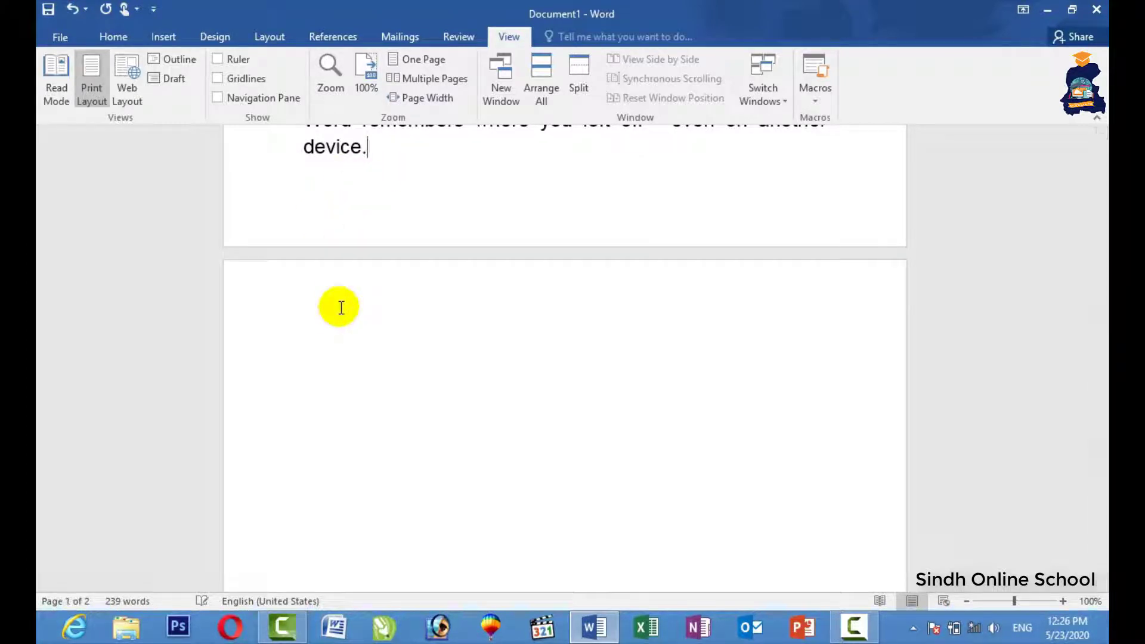
key("BackSpace")
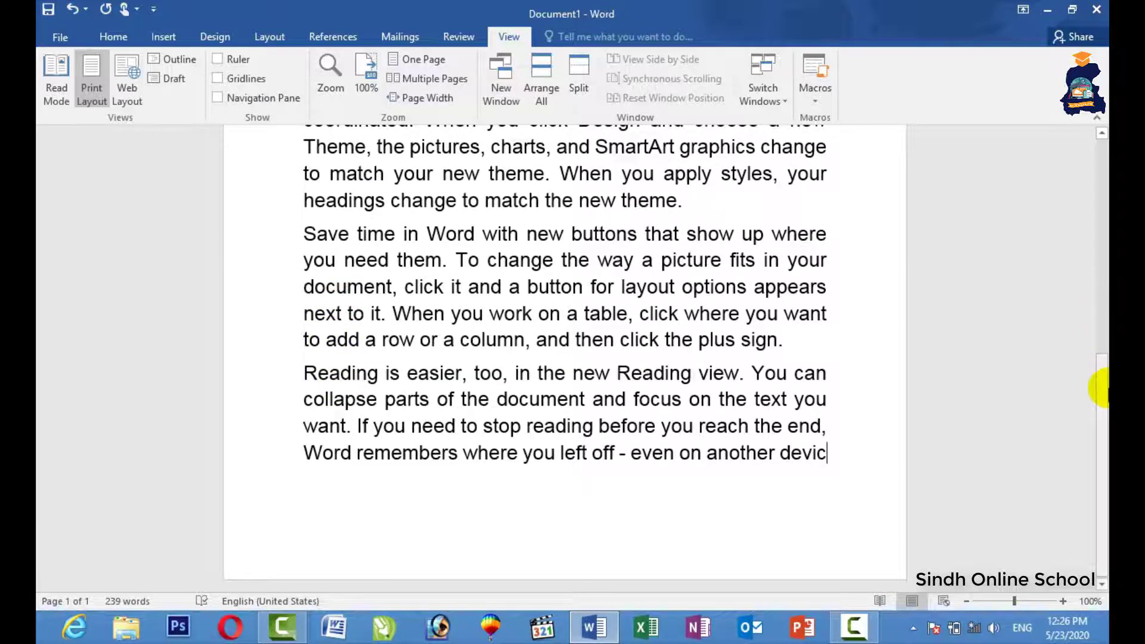
Step: View the document in Read Mode, paging forward to its end and back to the first screens
left_click_drag(1104, 387, 1099, 234)
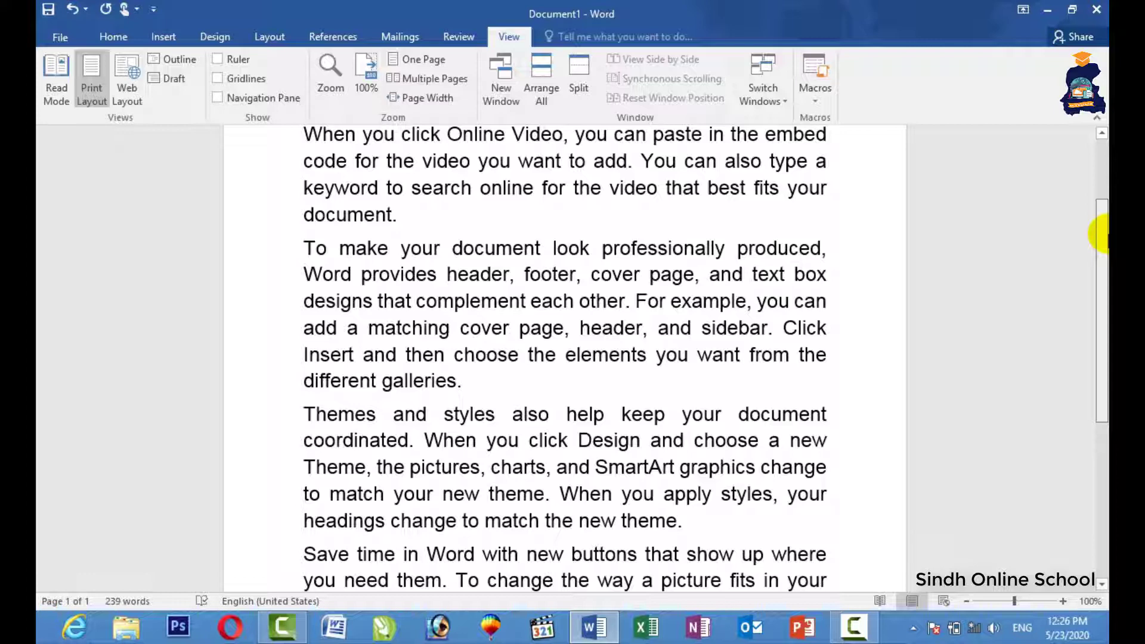
left_click_drag(1100, 232, 1100, 152)
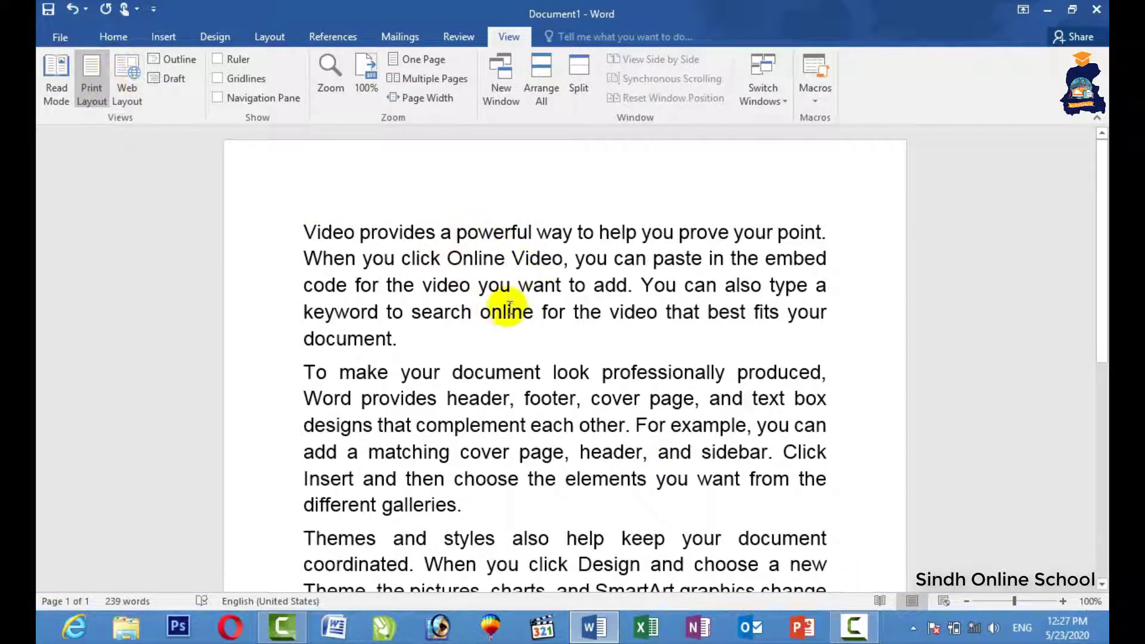
scroll(1099, 314, "down", 1)
scroll(1098, 358, "down", 5)
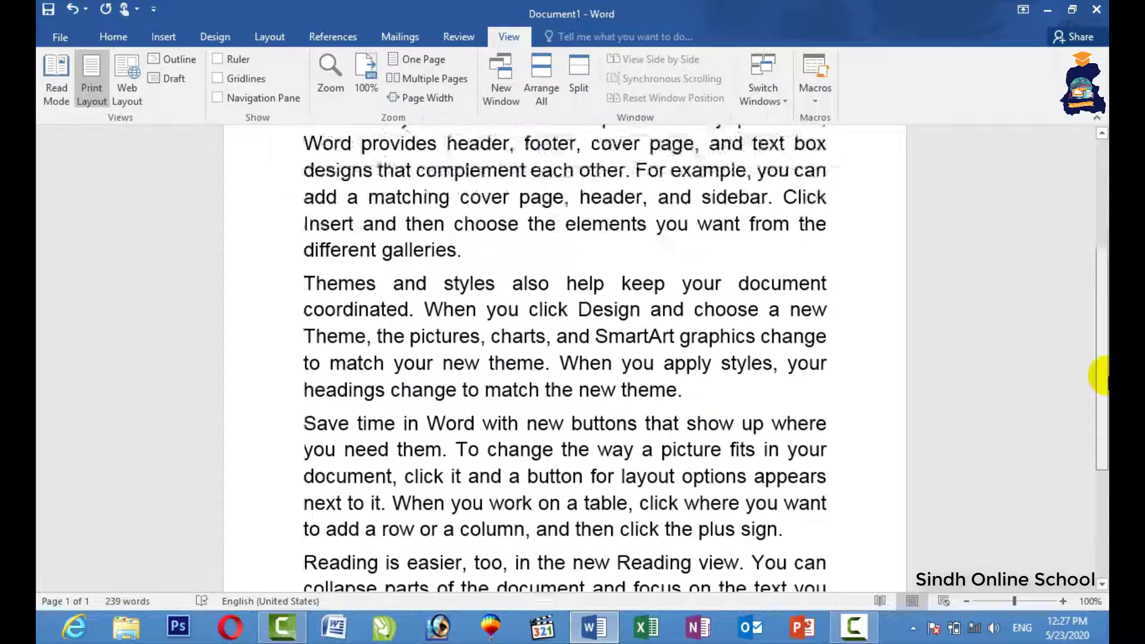
scroll(1098, 378, "up", 5)
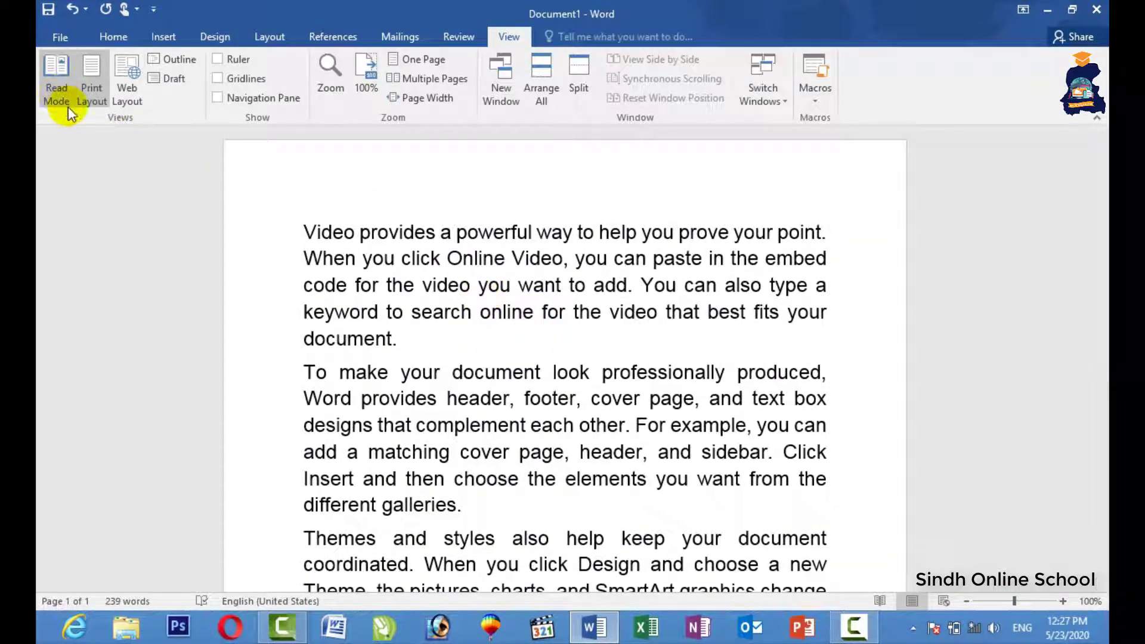
left_click(56, 86)
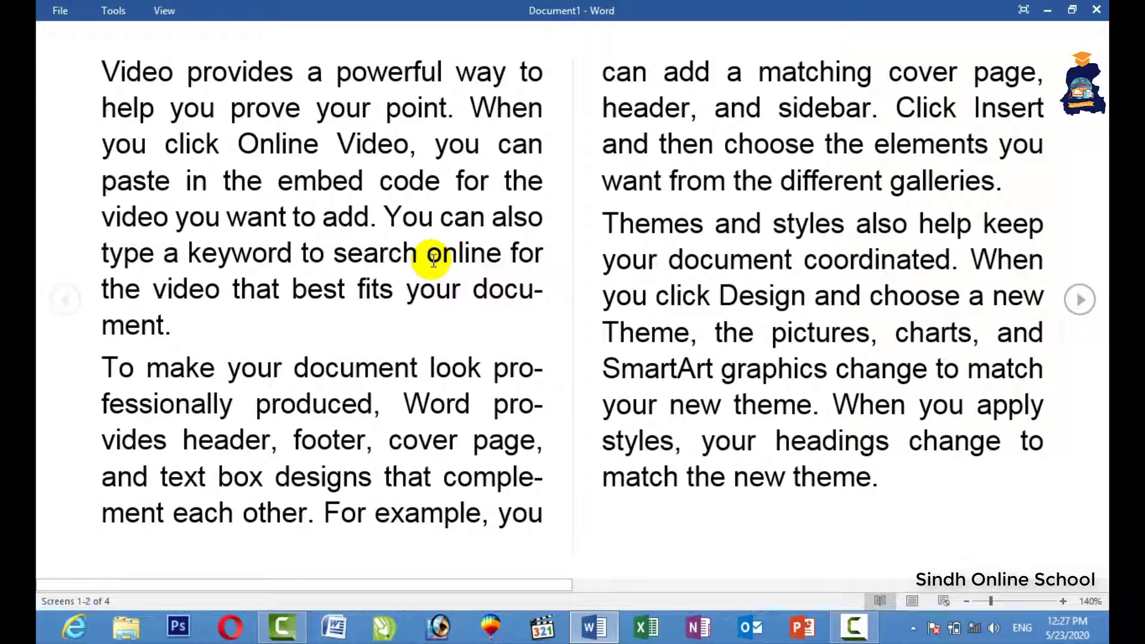
left_click(1080, 300)
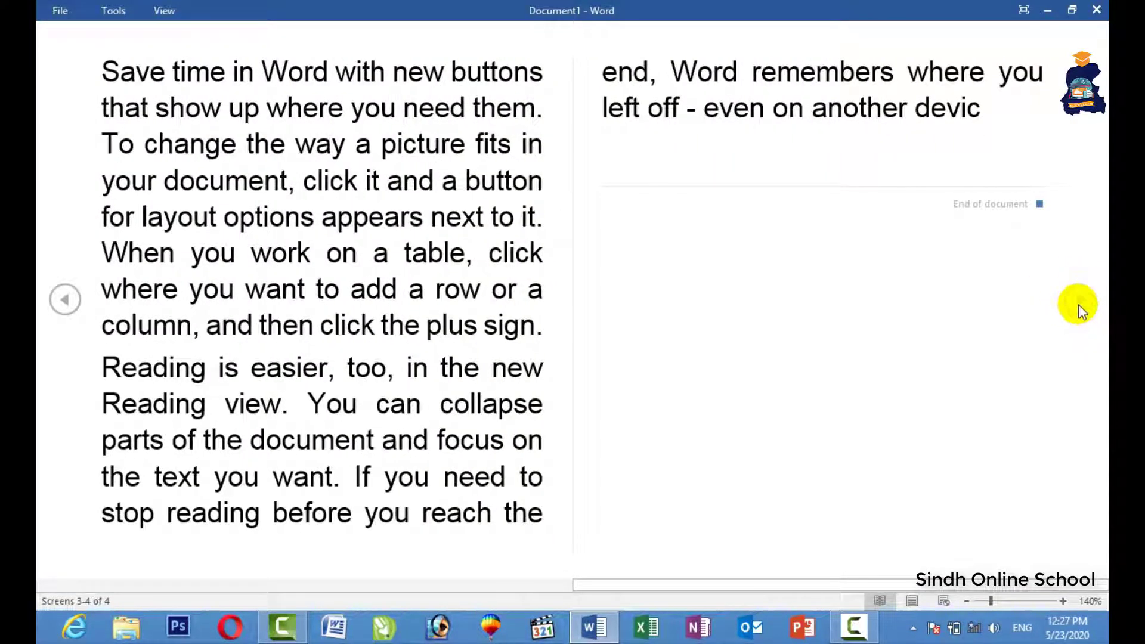
left_click(67, 300)
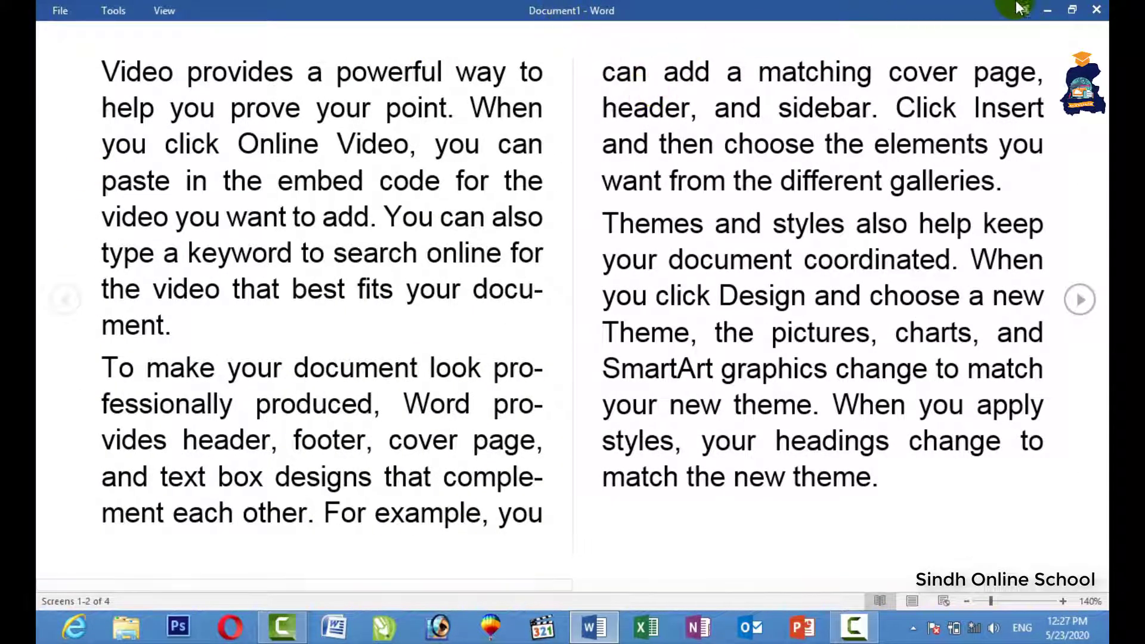
Step: Leave Read Mode and return to the Print Layout view, keeping the document open
left_click(1097, 10)
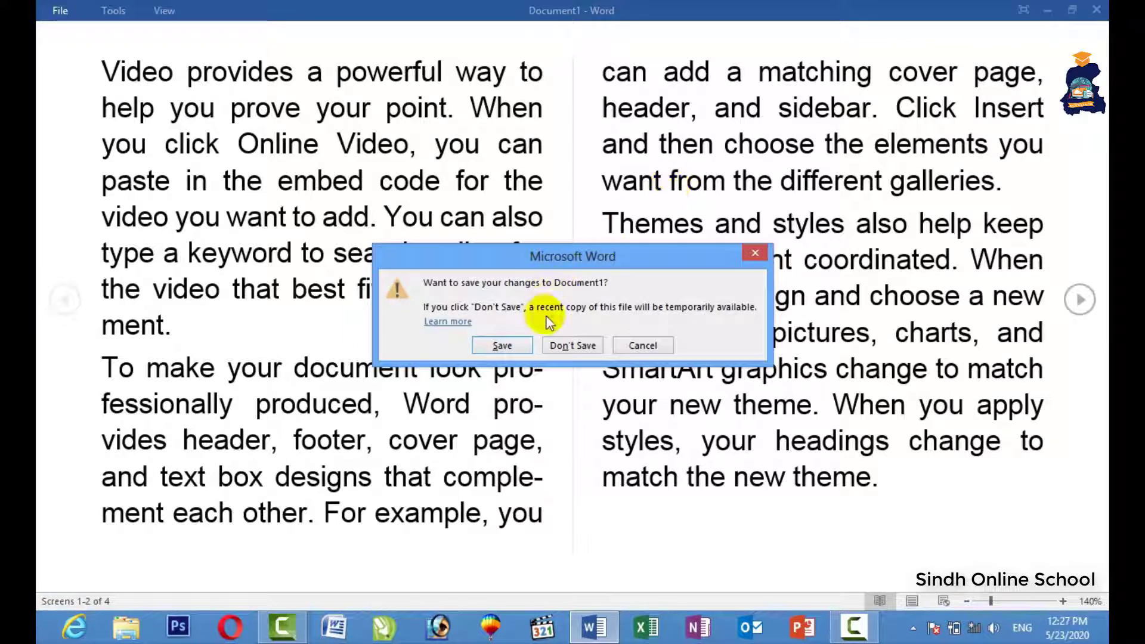
left_click(648, 341)
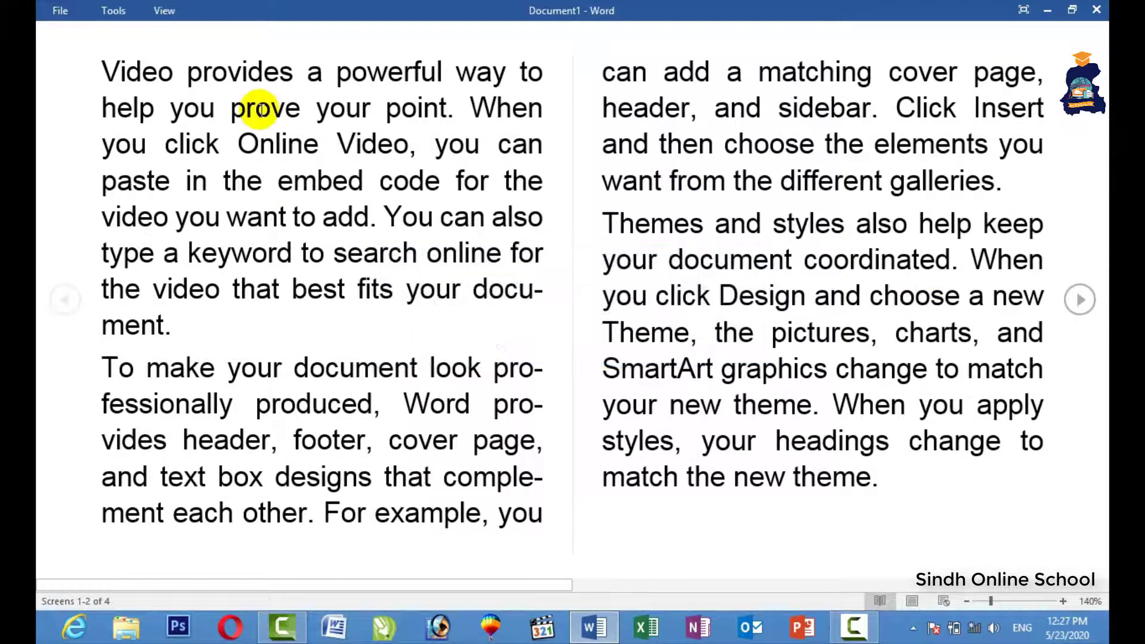
key("Escape")
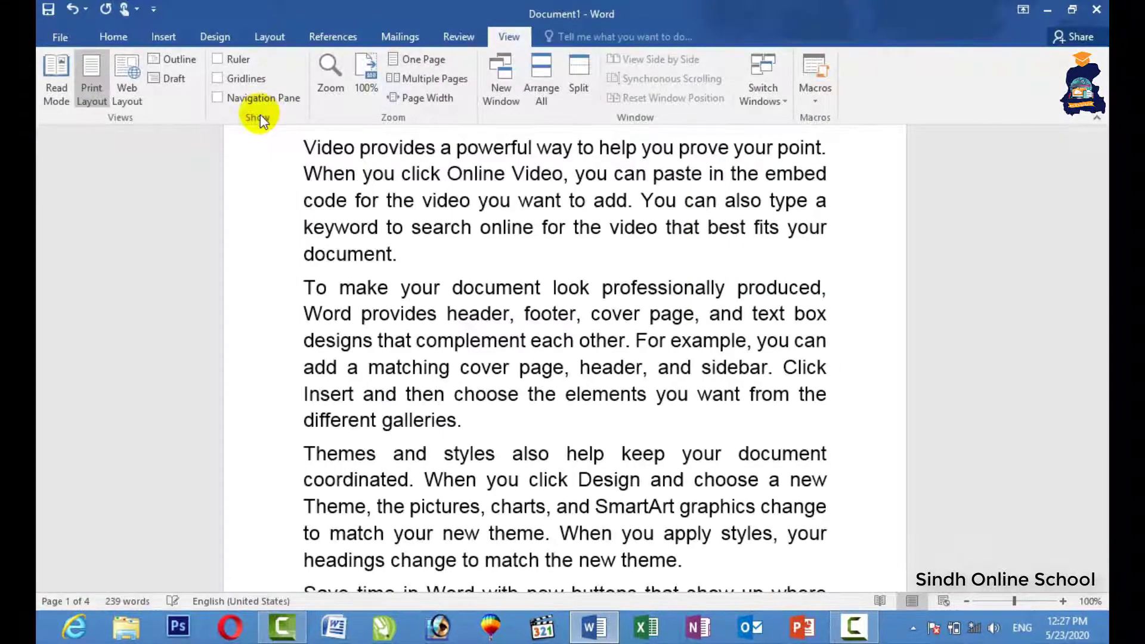
scroll(294, 233, "up", 1)
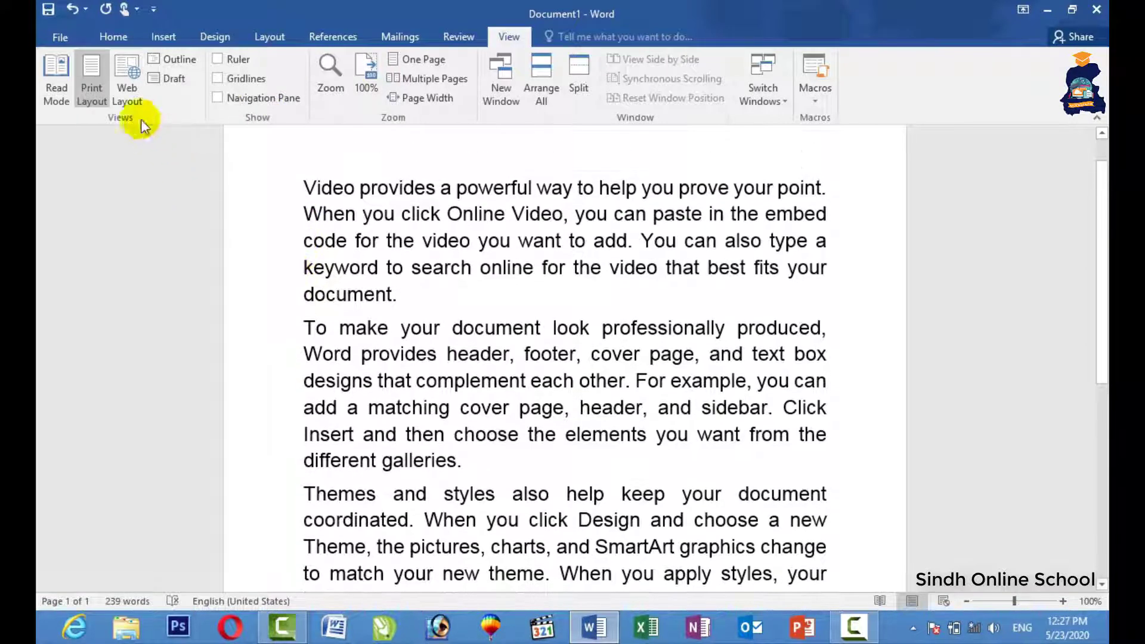
Step: View the document in Web Layout and in Outline view, and close the outline
left_click(130, 66)
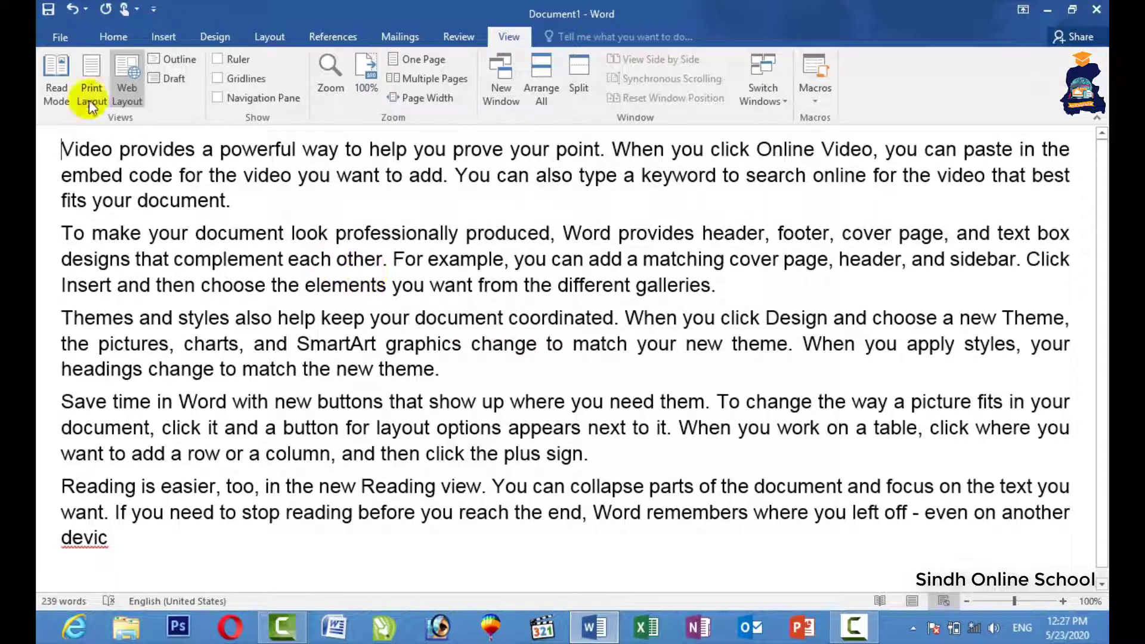
left_click(176, 59)
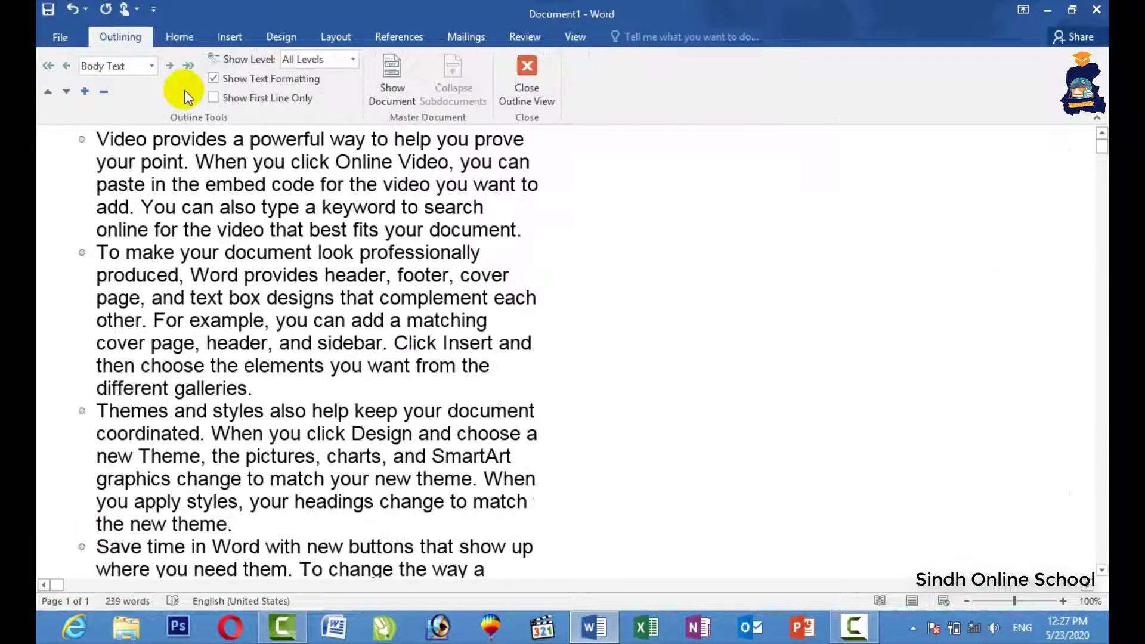
left_click(527, 79)
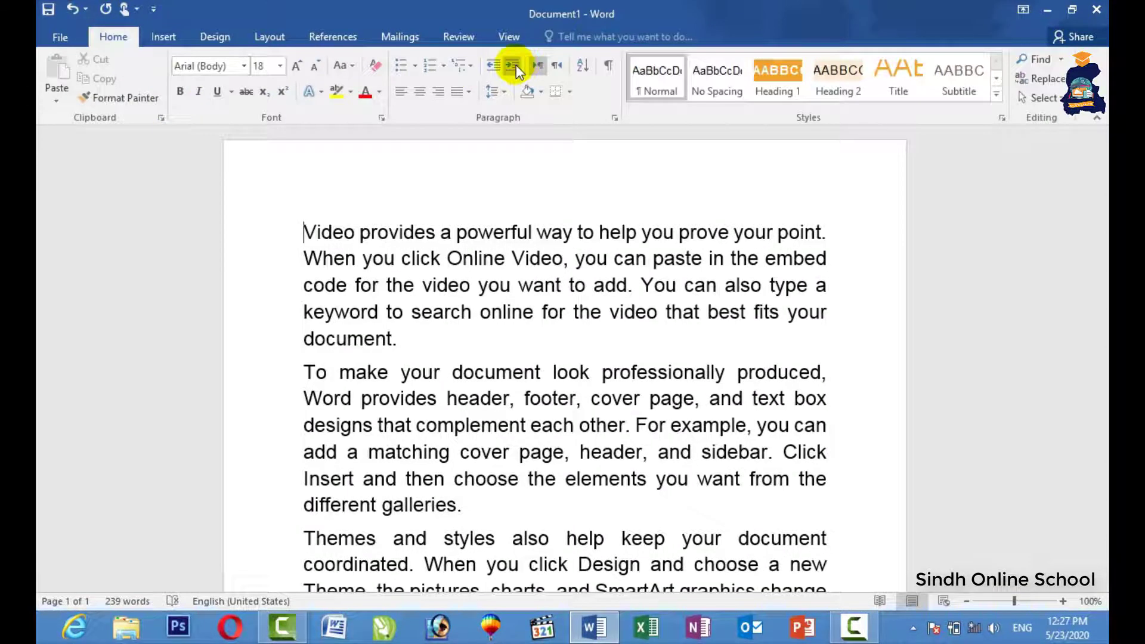
Step: View the document in Draft view and switch back to Print Layout
left_click(509, 37)
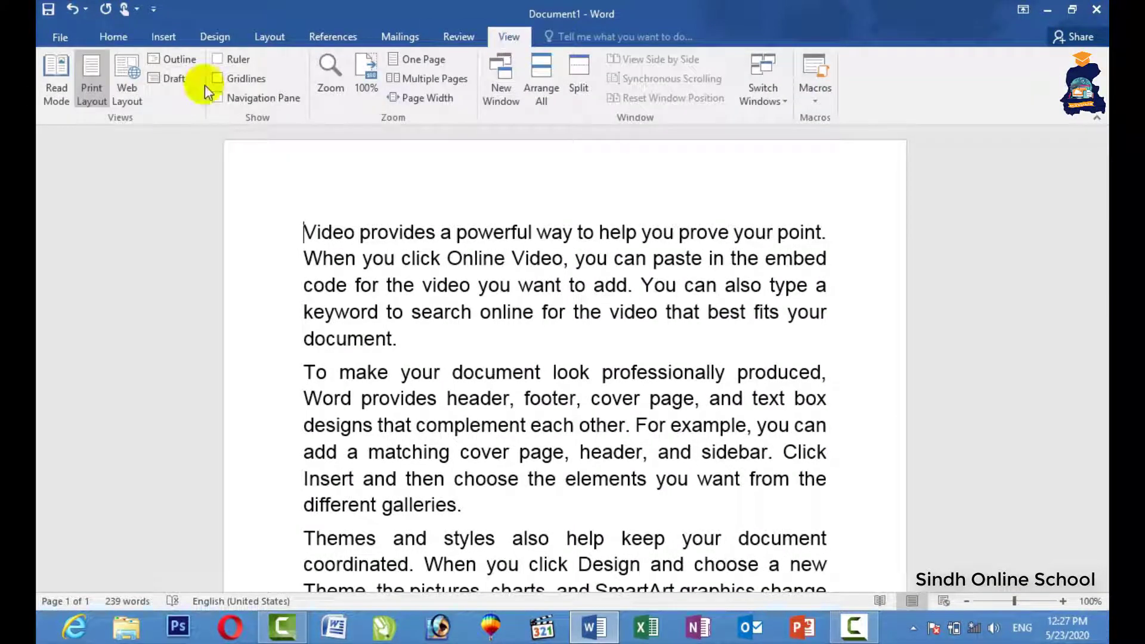
left_click(91, 84)
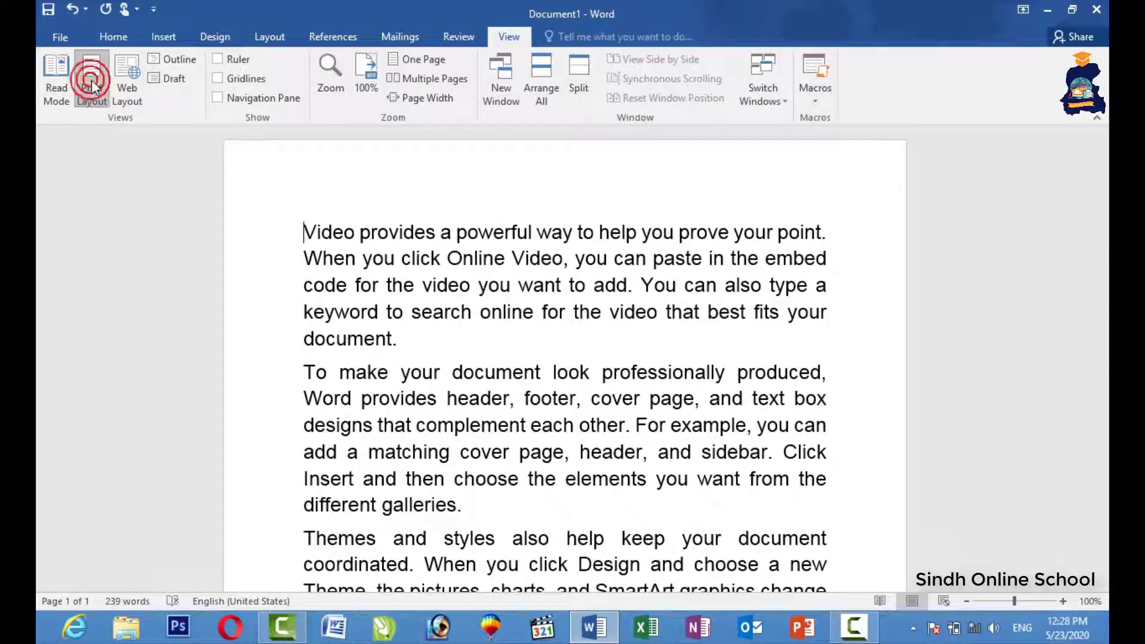
left_click(161, 82)
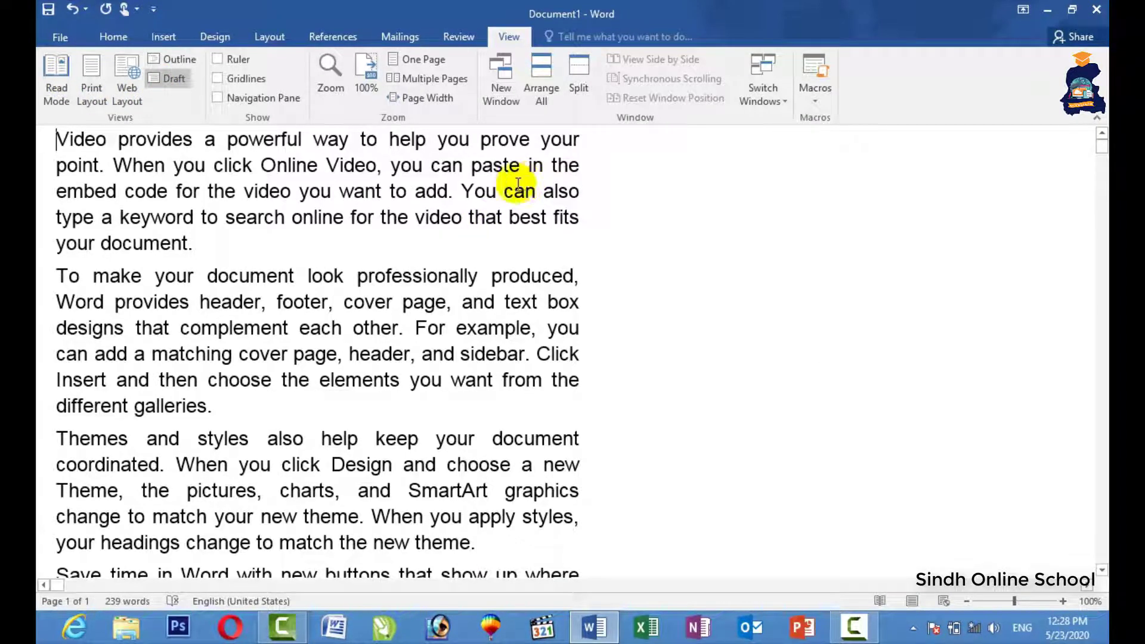
left_click(92, 103)
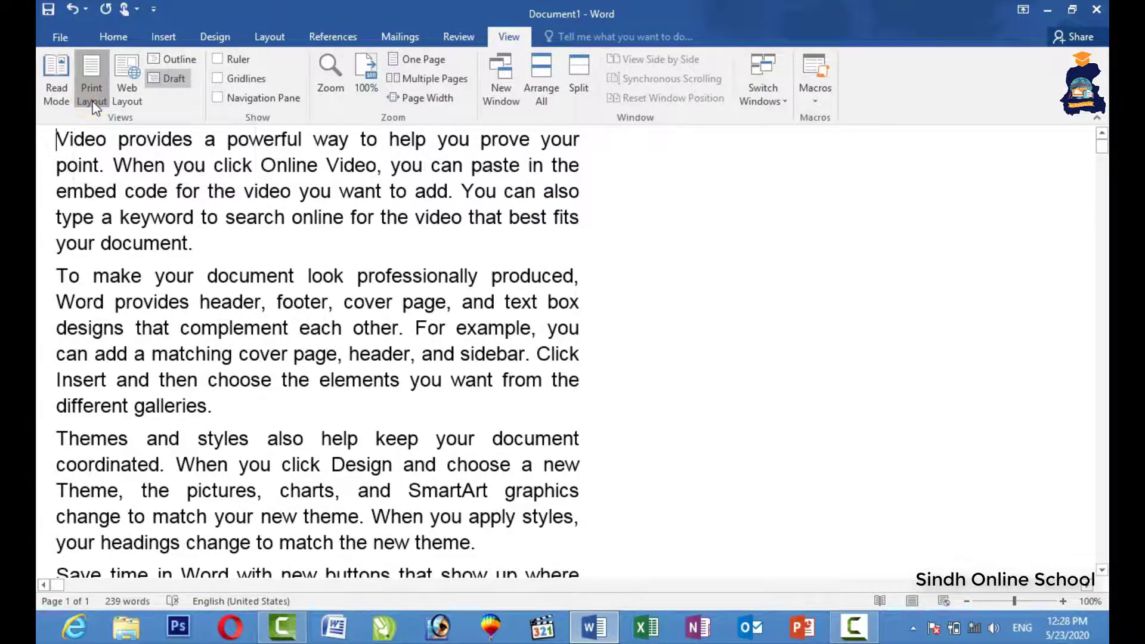
left_click(412, 258)
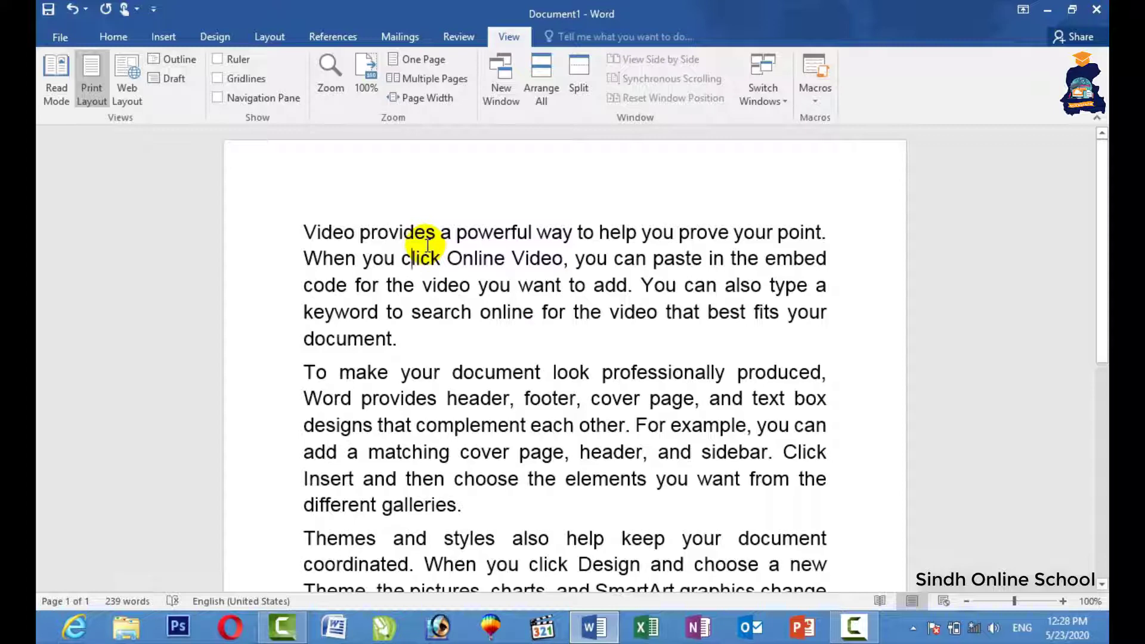
Step: Show the ruler around the page and look through the paper size and margin options without choosing any
left_click(231, 63)
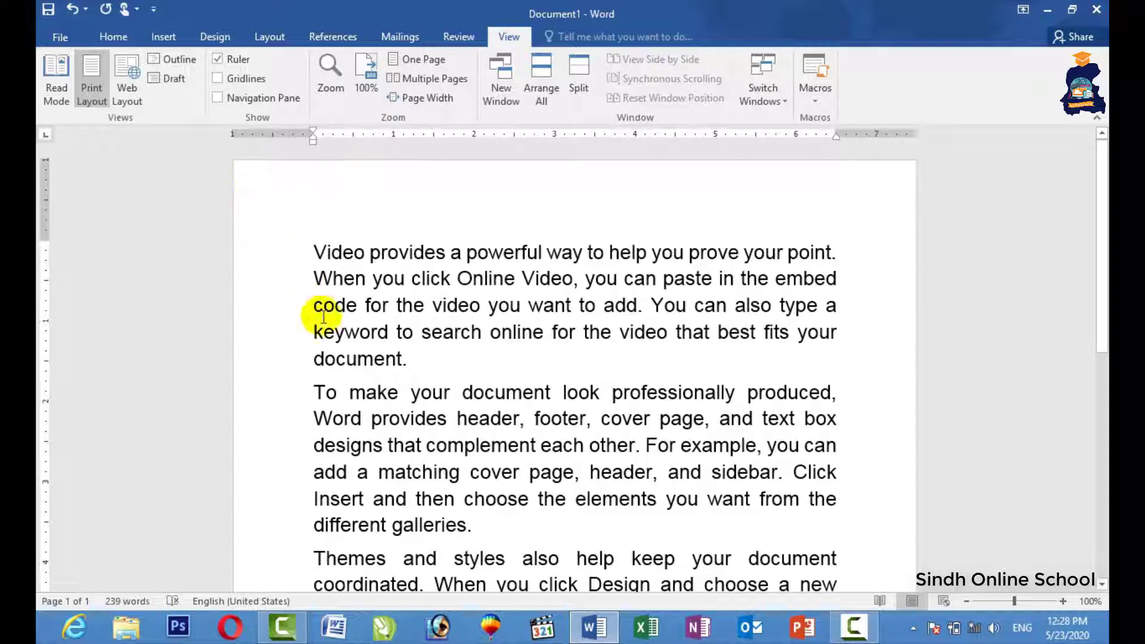
left_click(224, 41)
left_click(262, 41)
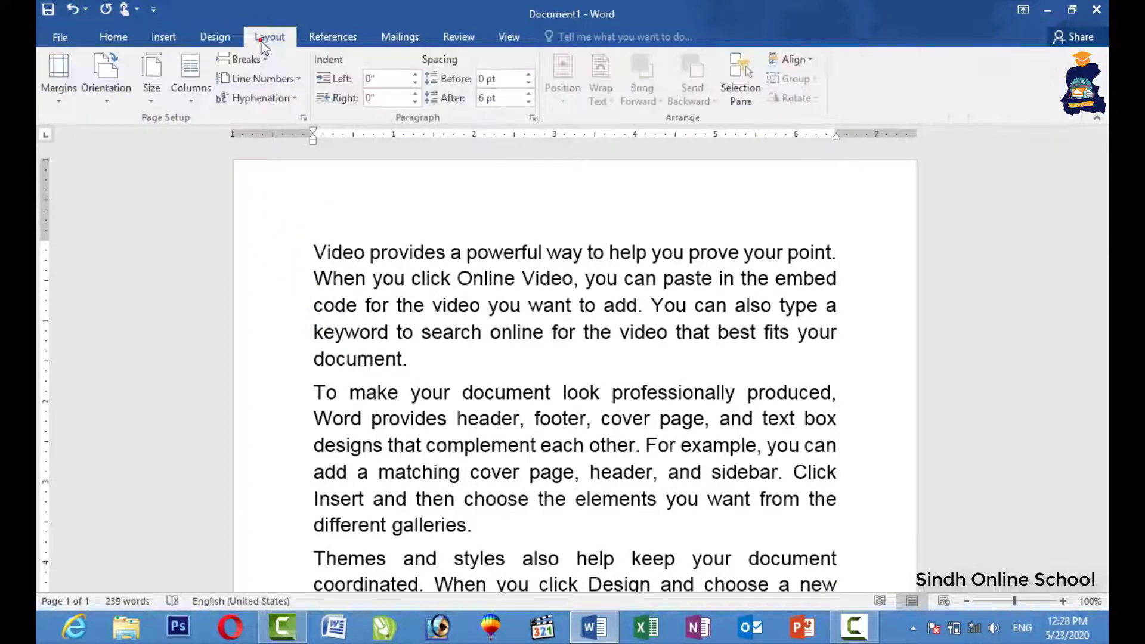
left_click(151, 90)
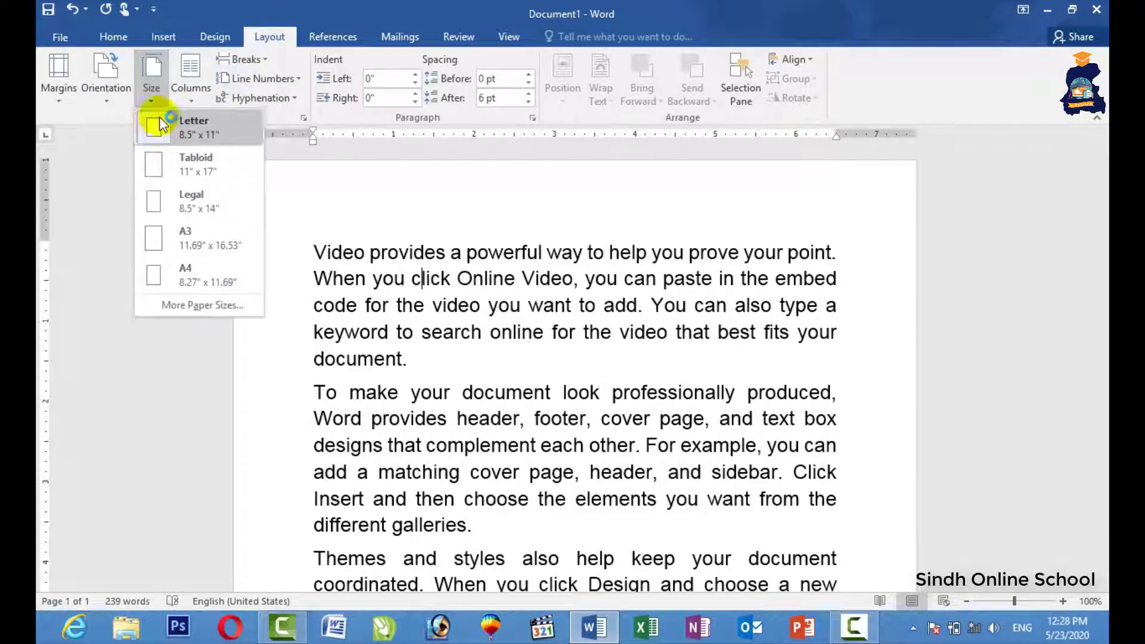
left_click(117, 103)
left_click(58, 82)
left_click(376, 204)
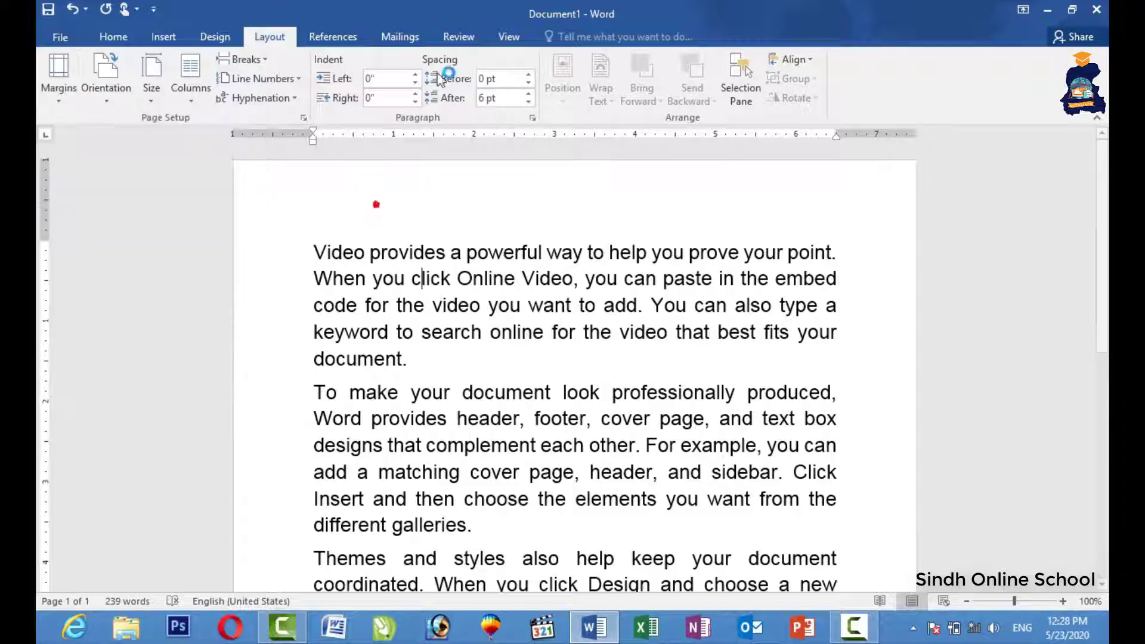
Step: Reduce the page's top margin to about 0.5 inch using the vertical ruler
left_click(508, 36)
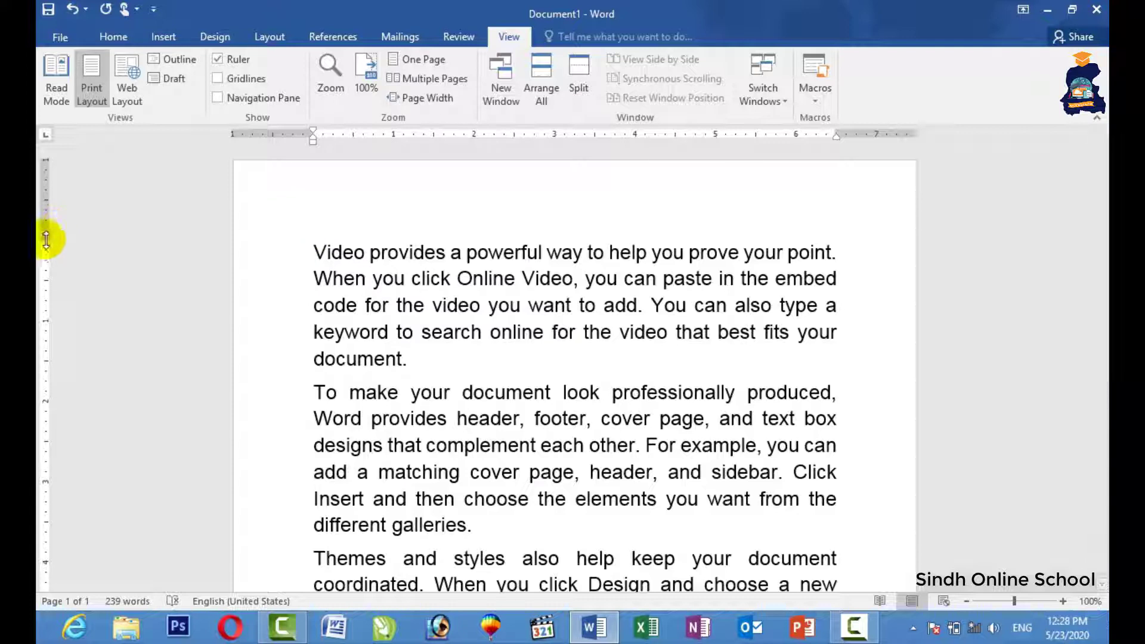
left_click_drag(47, 239, 45, 197)
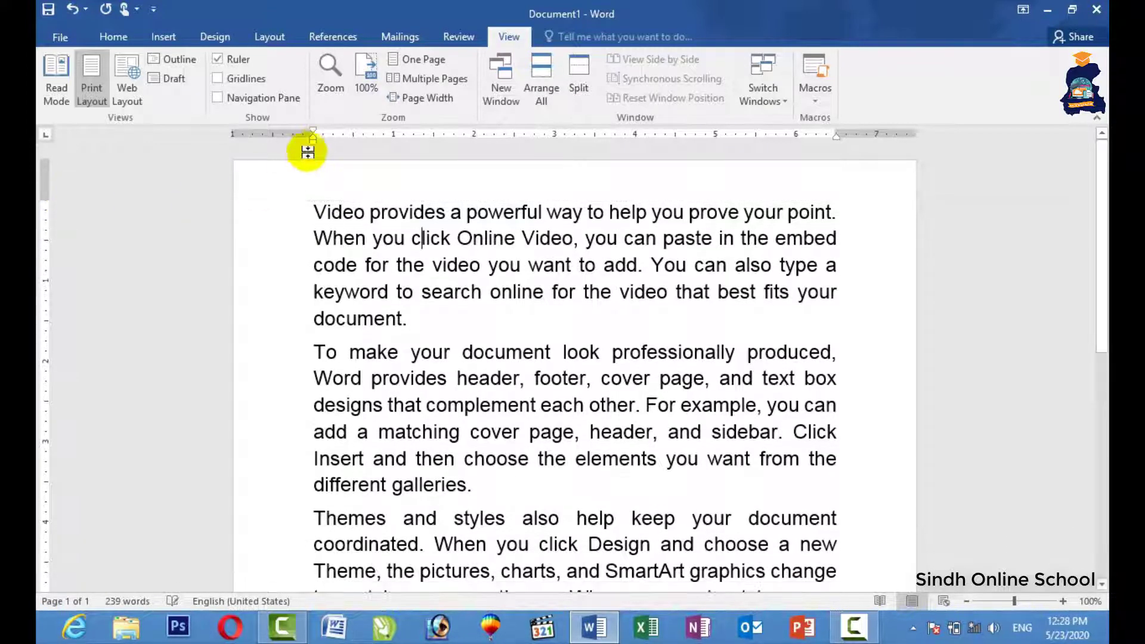
Step: Try a left indent of about 0.4 inch on the first paragraph using the horizontal ruler, and undo it
left_click_drag(313, 144, 336, 147)
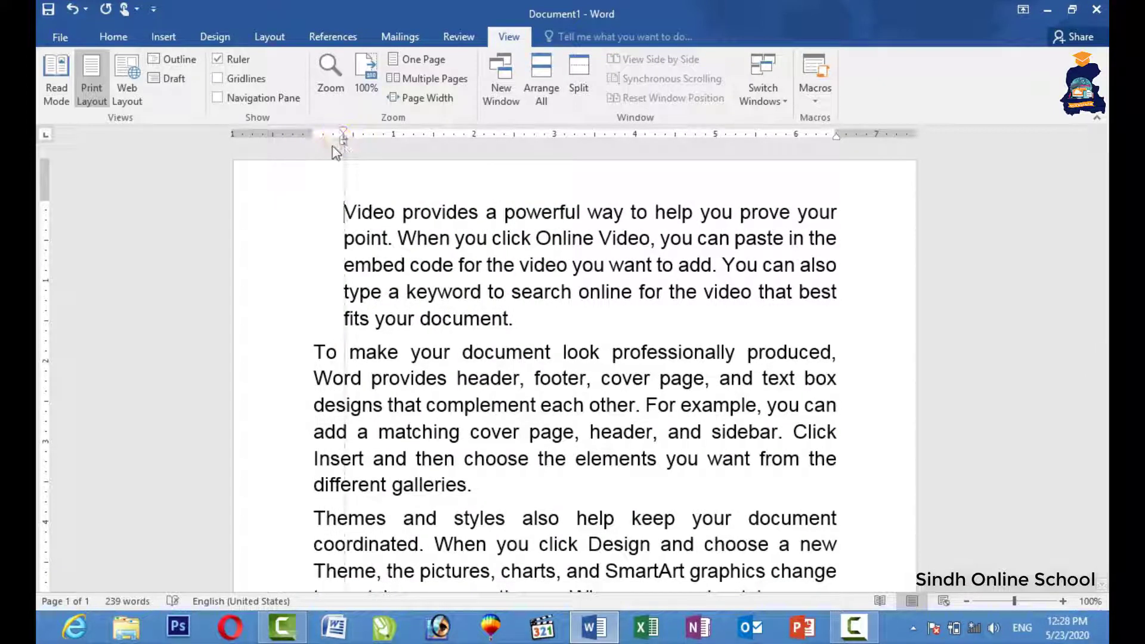
left_click(341, 140)
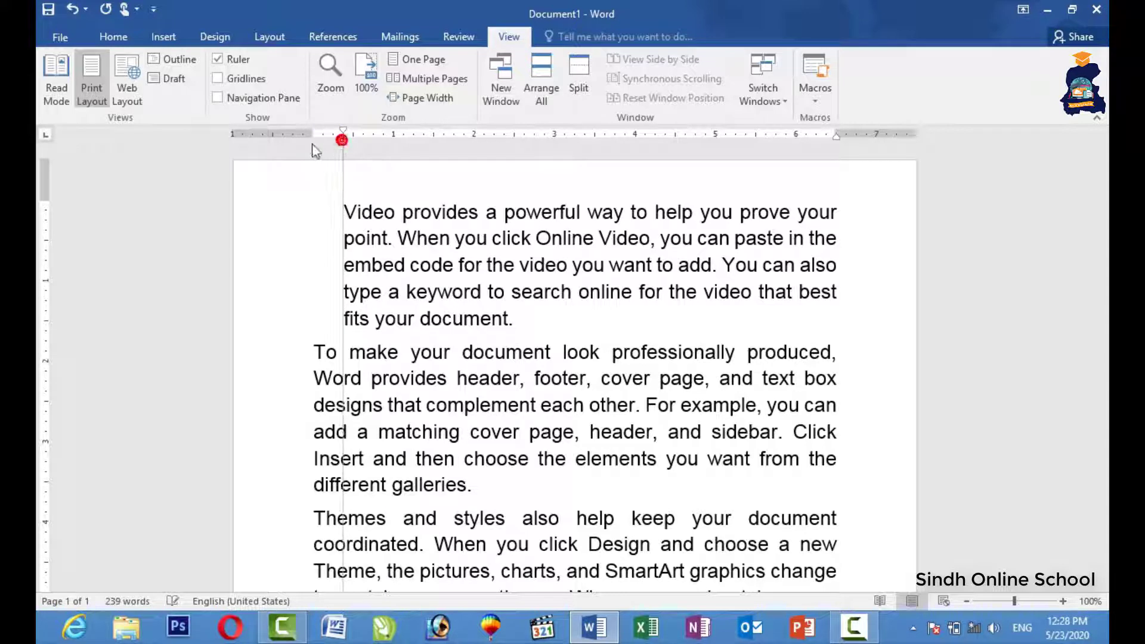
key("ctrl+z")
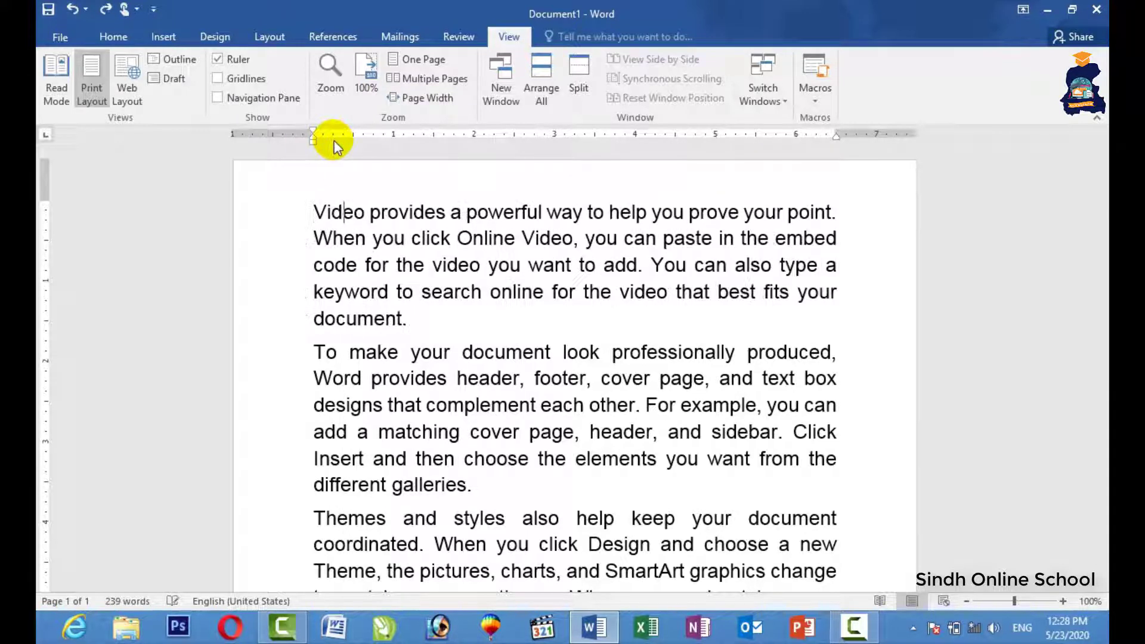
Step: Hide the ruler around the document page
left_click(240, 62)
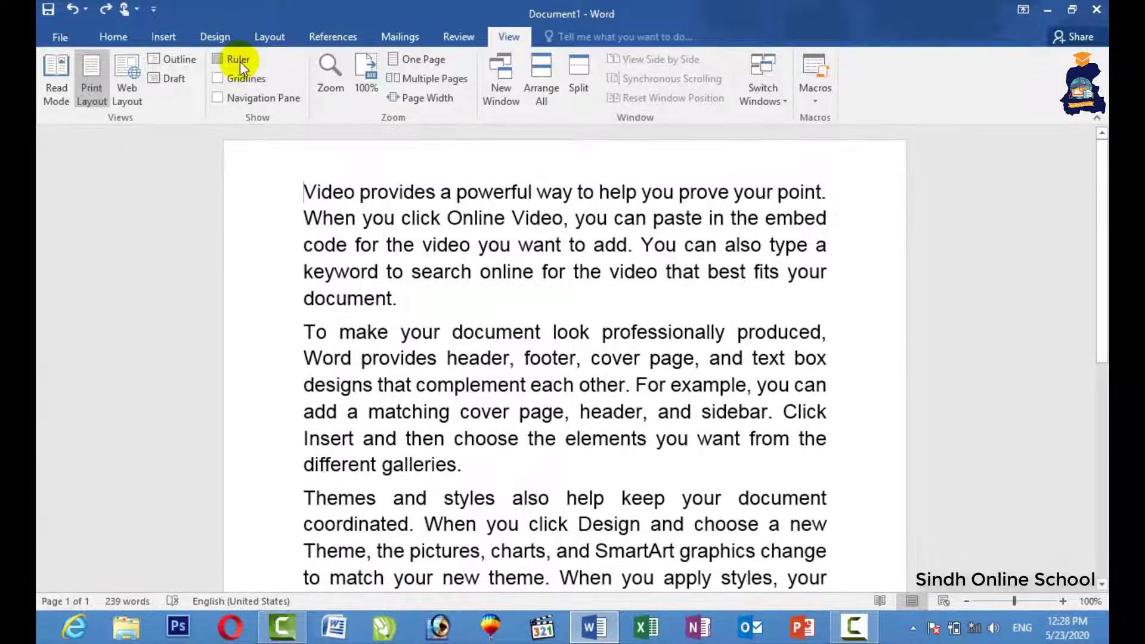
Step: Show the ruler around the document page, switching it off and on again to compare
left_click(240, 62)
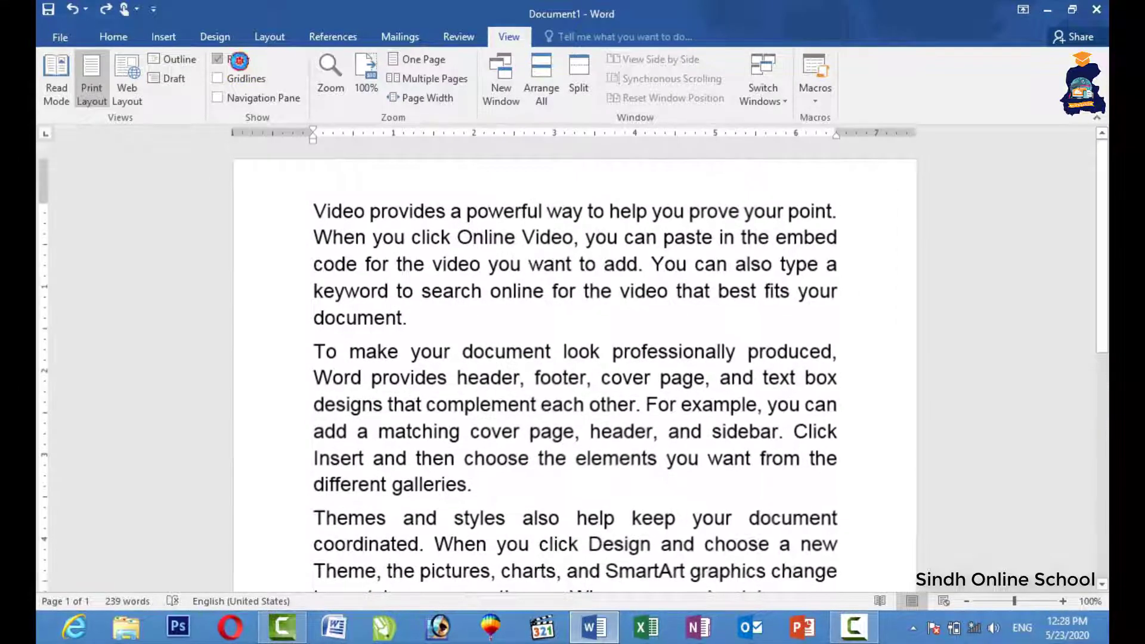
left_click(1101, 135)
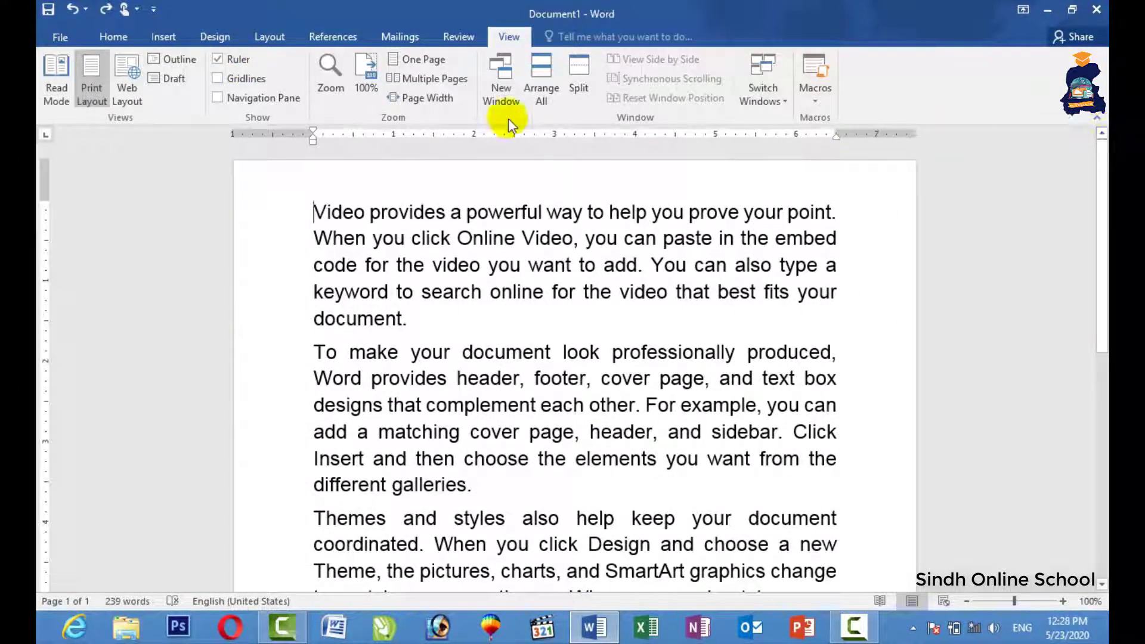
left_click(231, 60)
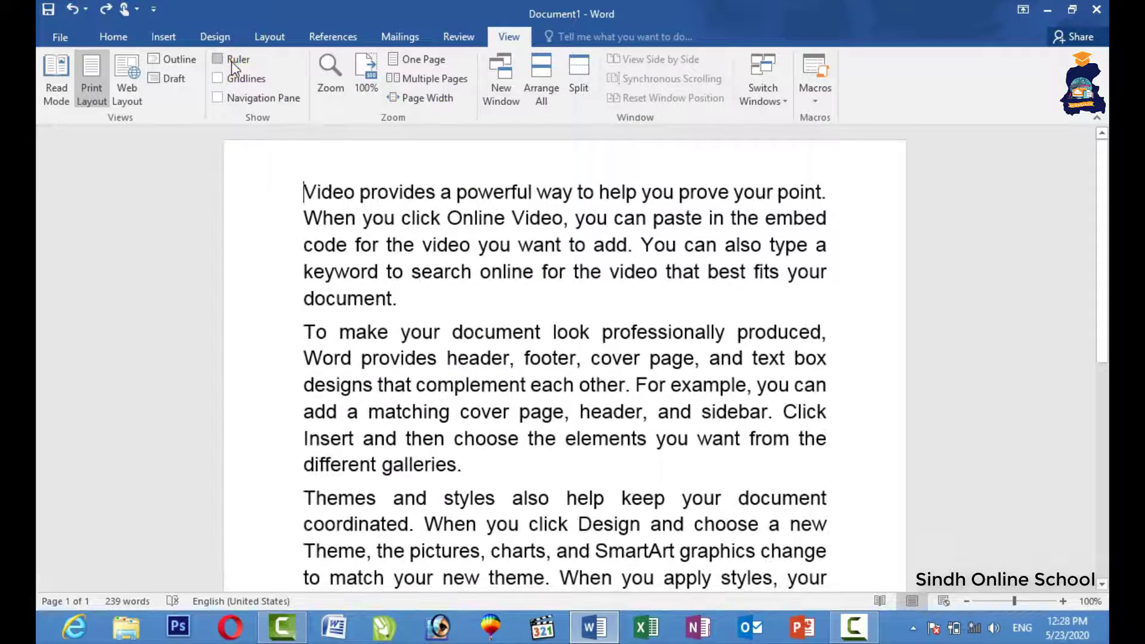
left_click(232, 62)
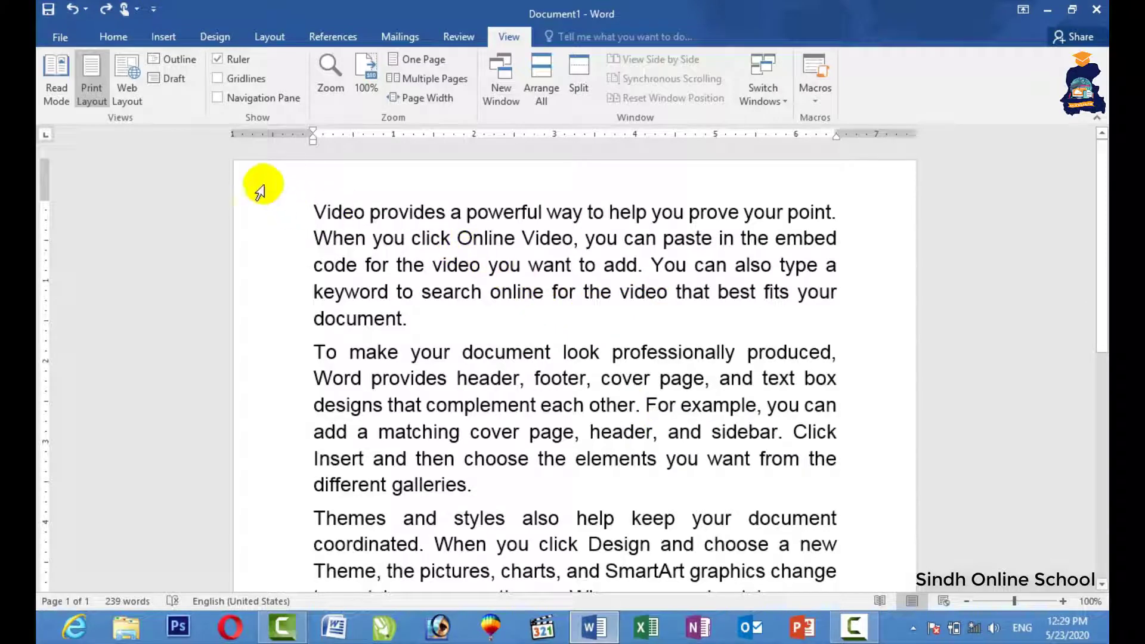
Step: Try the gridlines over the page's text area down to the end of the page, and hide them again
left_click(246, 84)
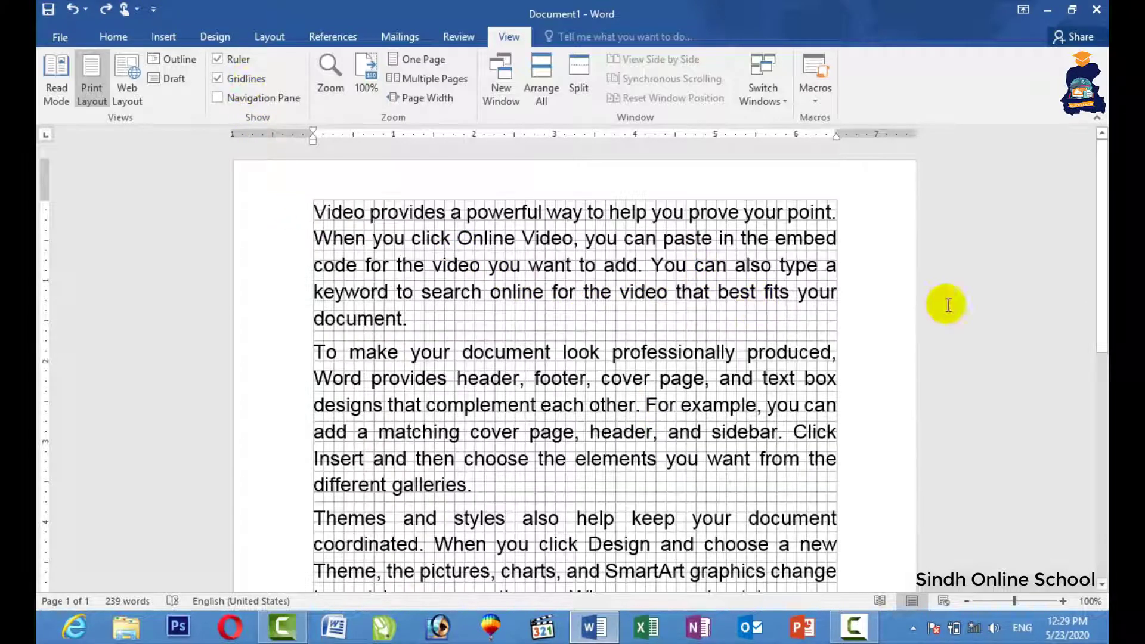
left_click(1099, 278)
left_click_drag(1099, 279, 1098, 511)
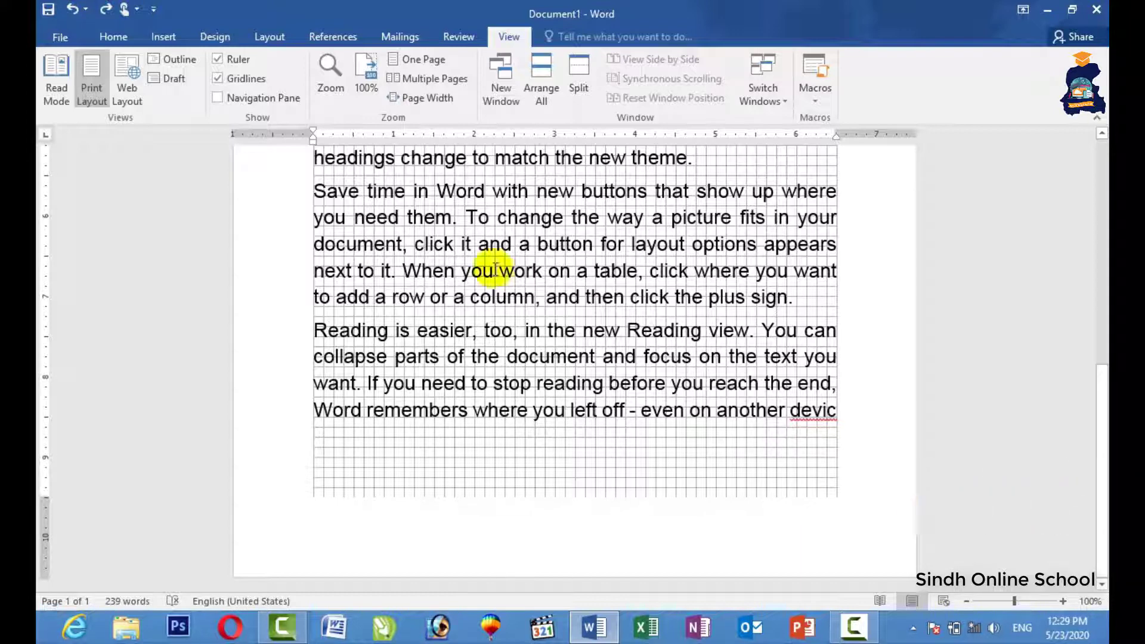
left_click(238, 81)
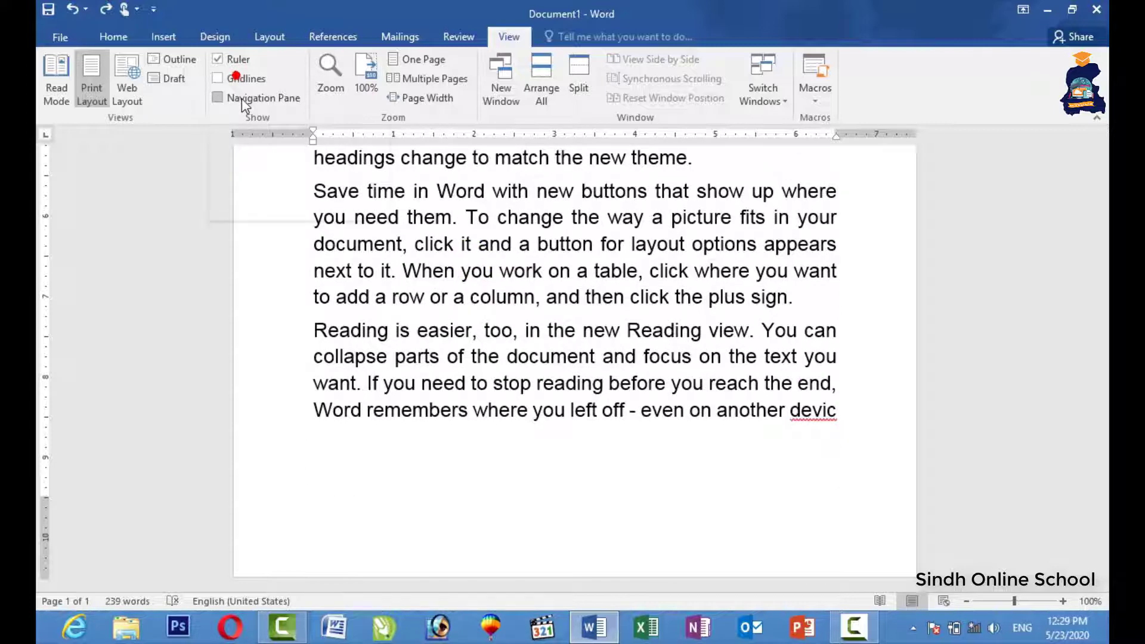
Step: Look through the Navigation pane's search box, page thumbnails and results view, and close the pane
left_click(241, 98)
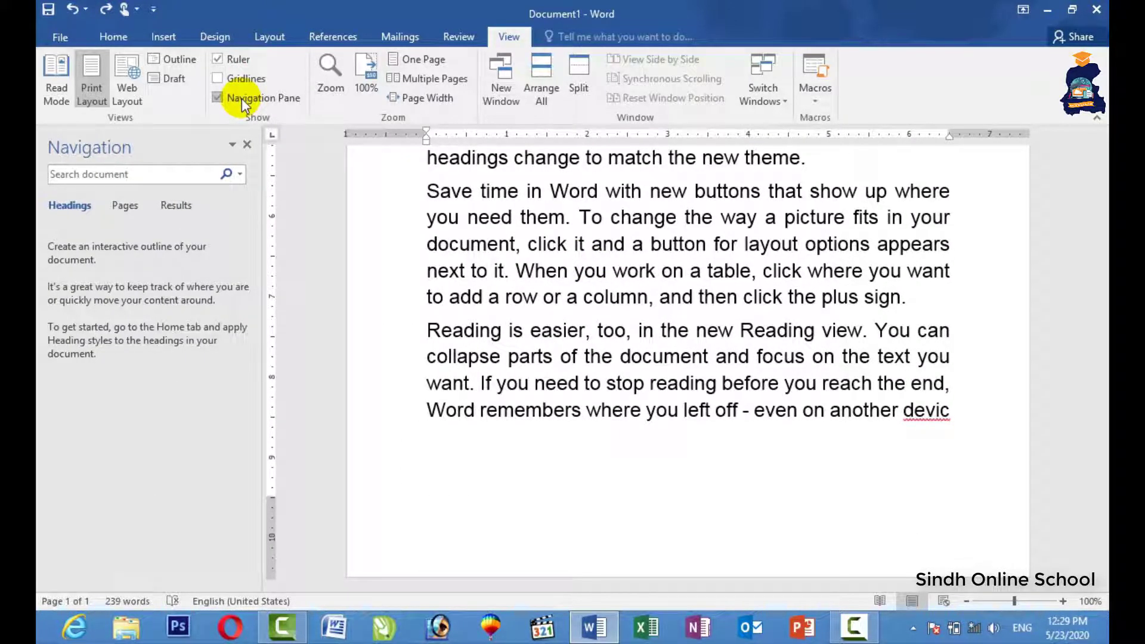
left_click(104, 176)
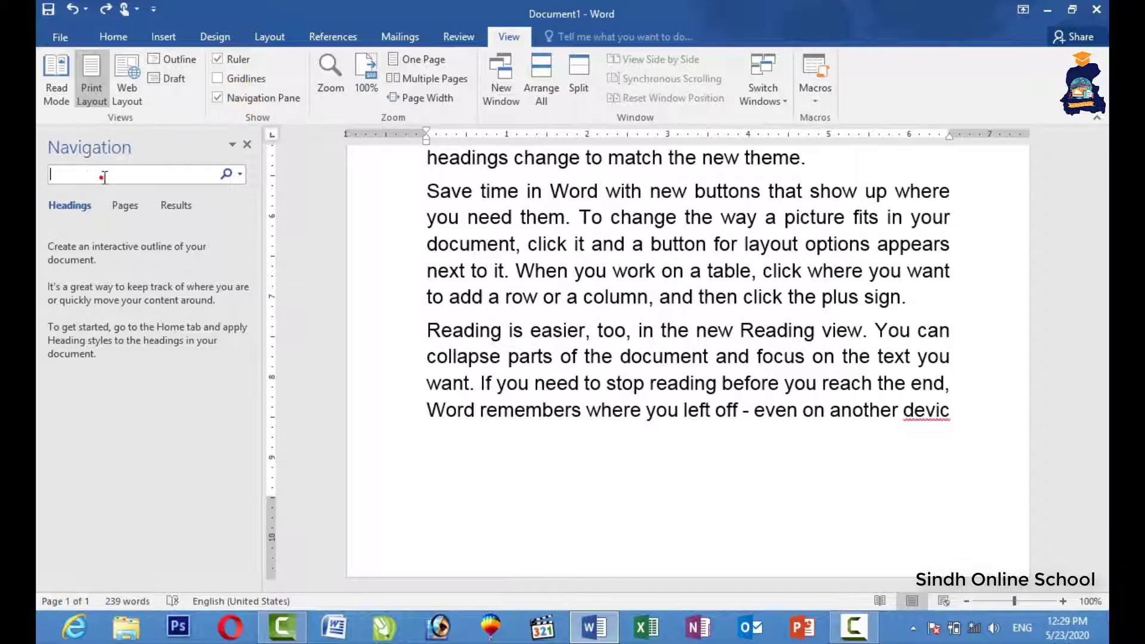
left_click(144, 207)
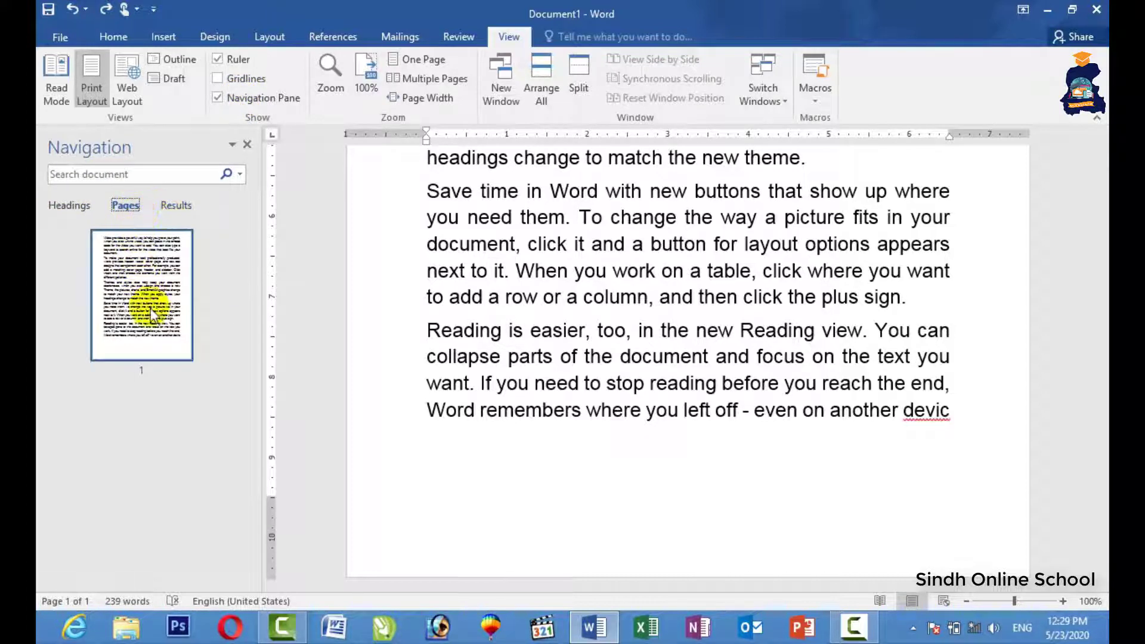
left_click(177, 206)
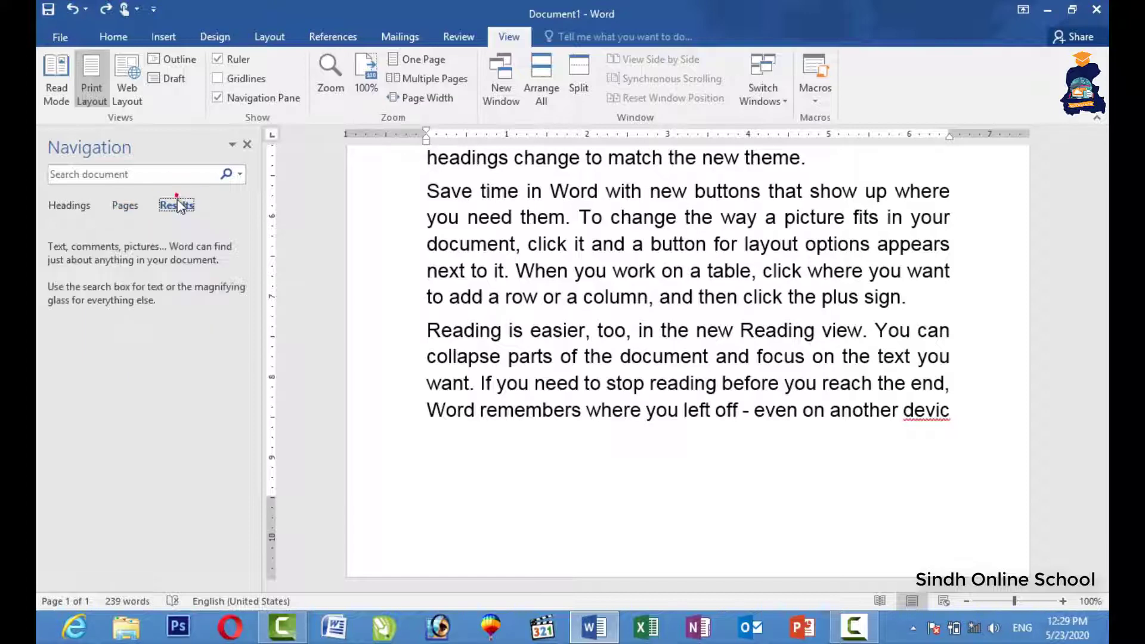
left_click(246, 144)
Step: Zoom the document out to 96%, and reduce it further to the preset 75%
scroll(513, 238, "up", 4)
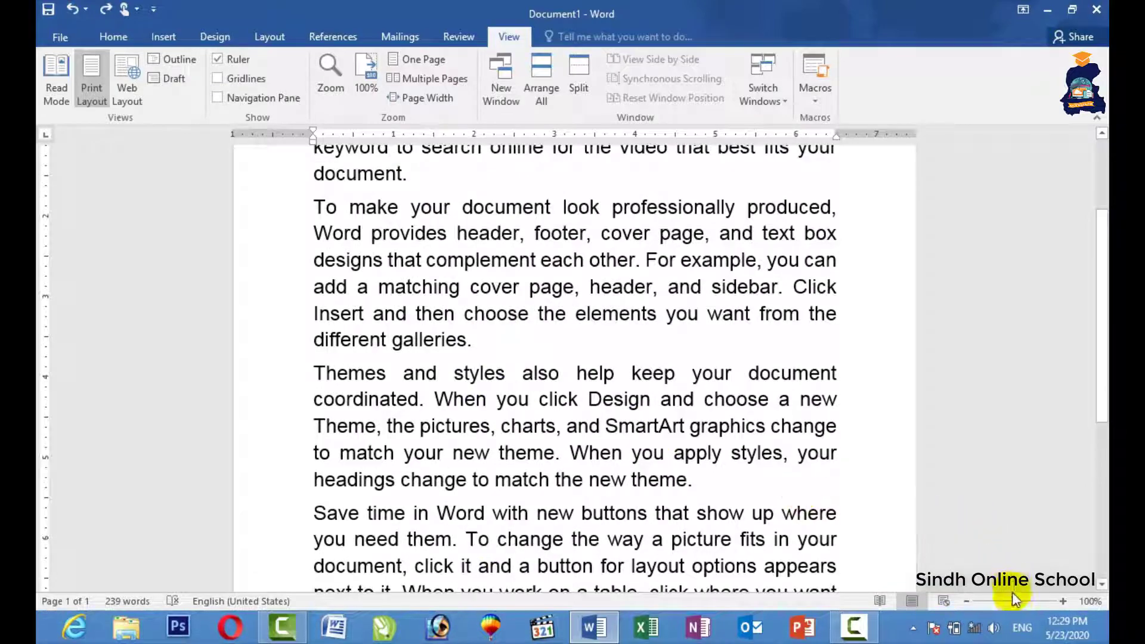
mouse_move(1014, 601)
left_mouse_down()
mouse_move(1071, 599)
mouse_move(969, 602)
mouse_move(1006, 602)
left_mouse_up()
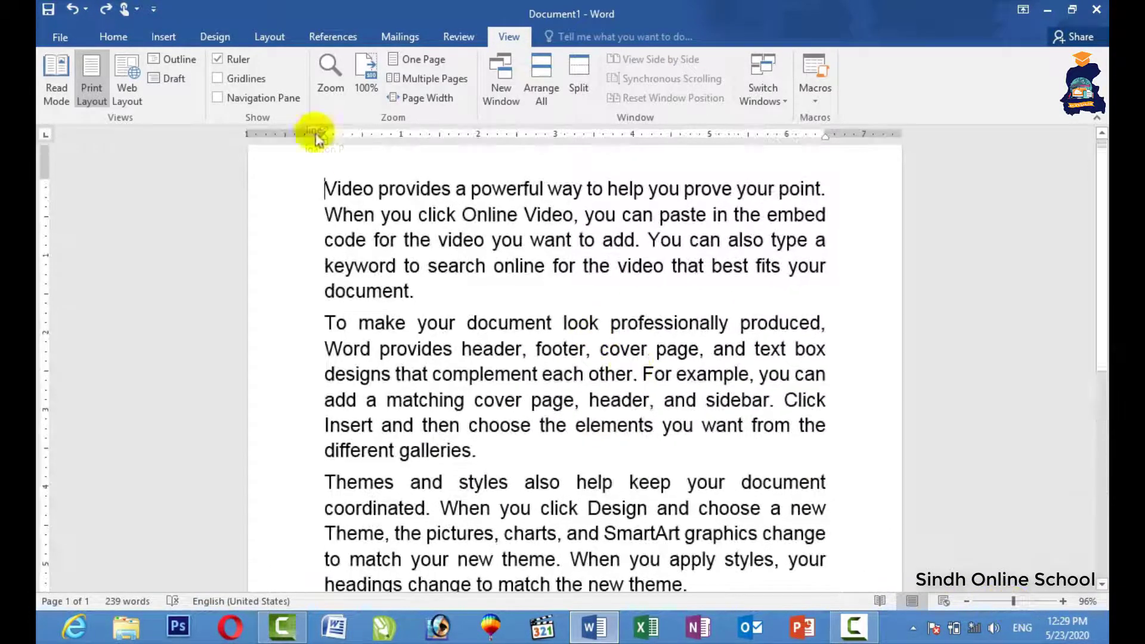
left_click(322, 77)
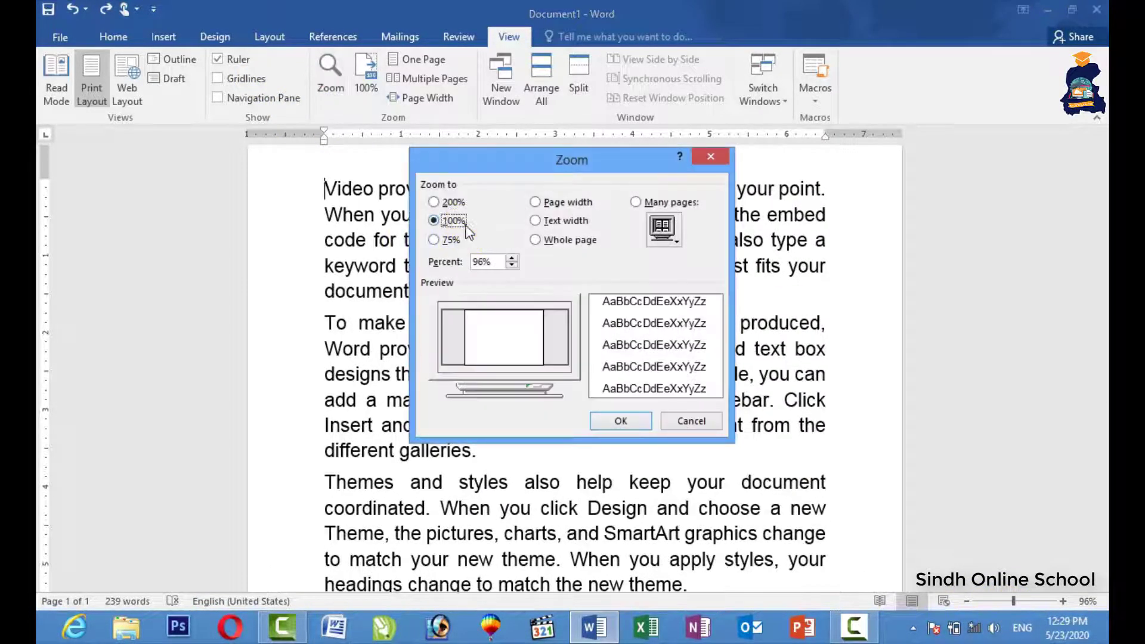
left_click(442, 239)
left_click(620, 421)
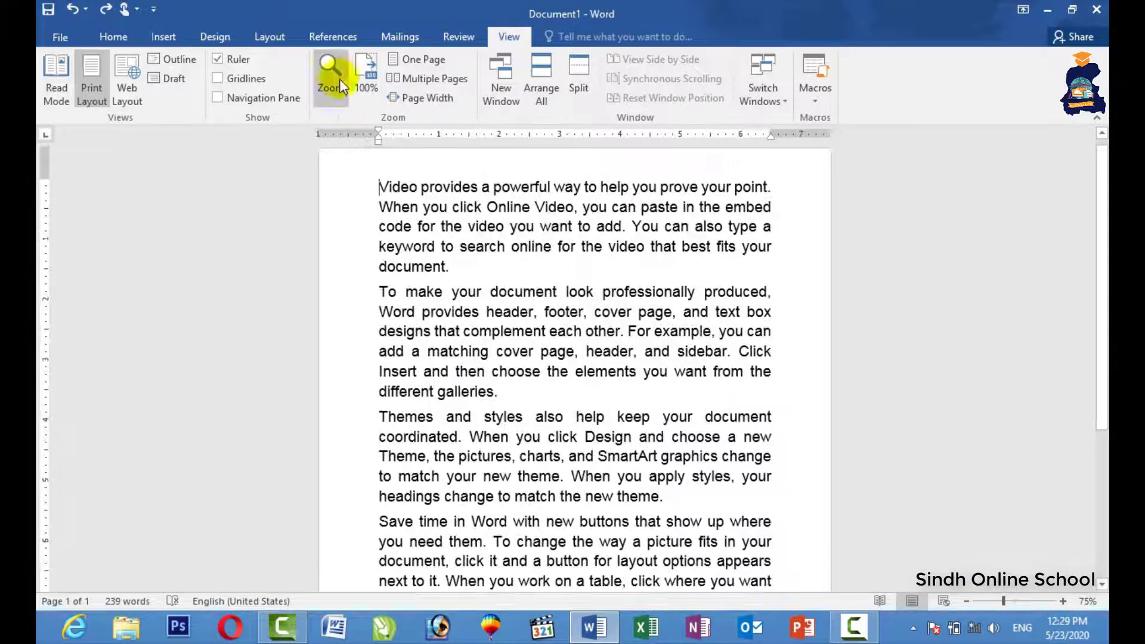
Step: Try fitting the zoom to the page width, and return the document to 100%
left_click(338, 81)
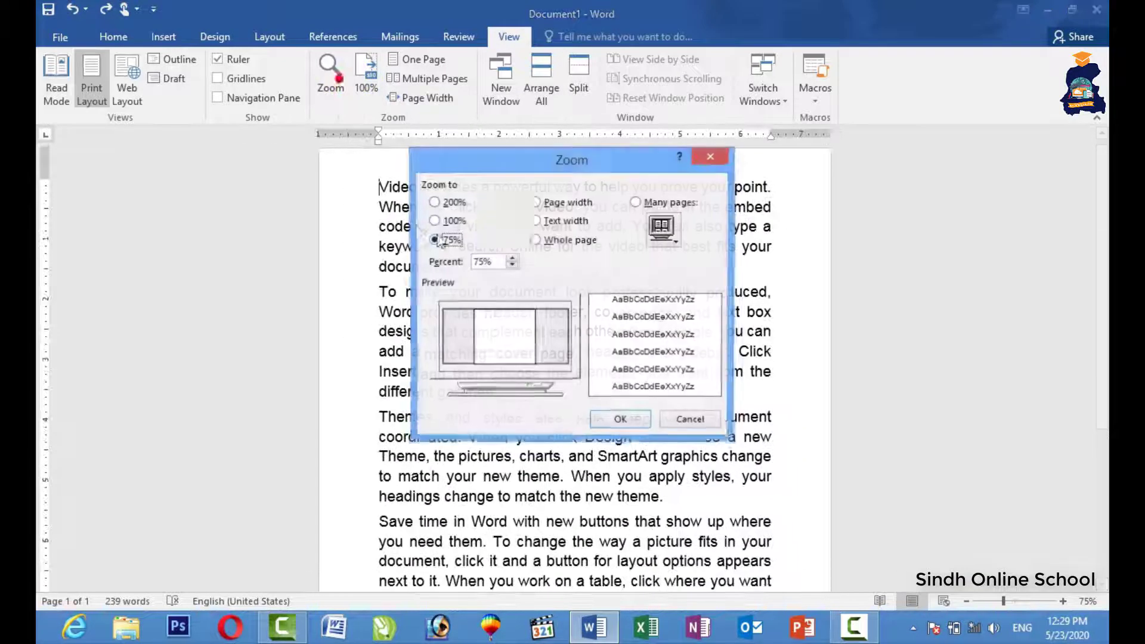
left_click(552, 202)
left_click(598, 419)
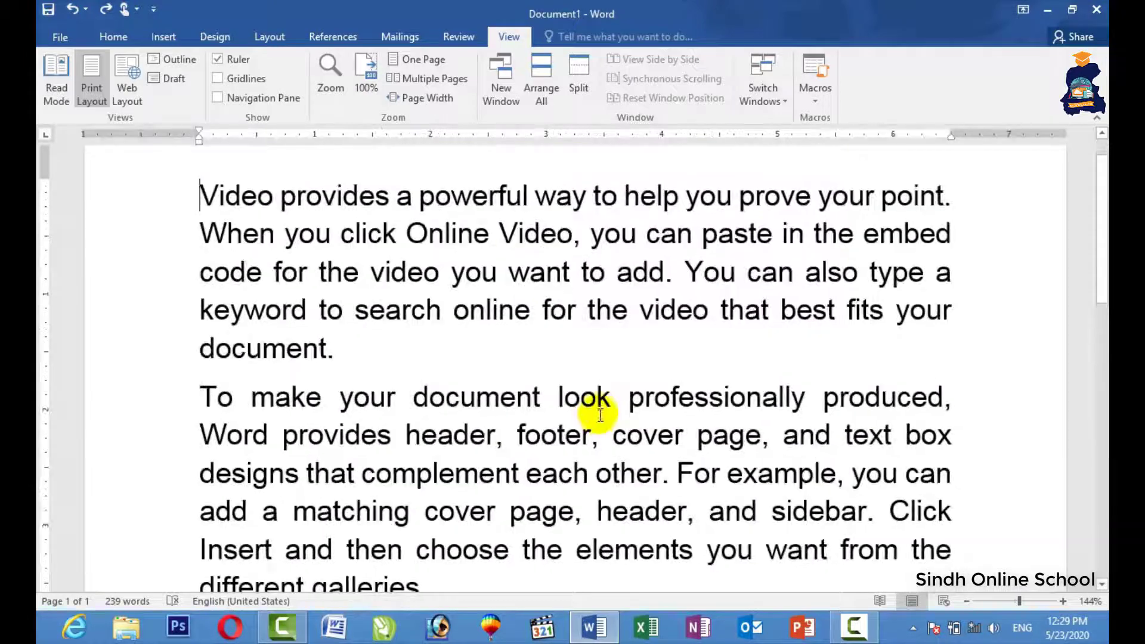
left_click(363, 87)
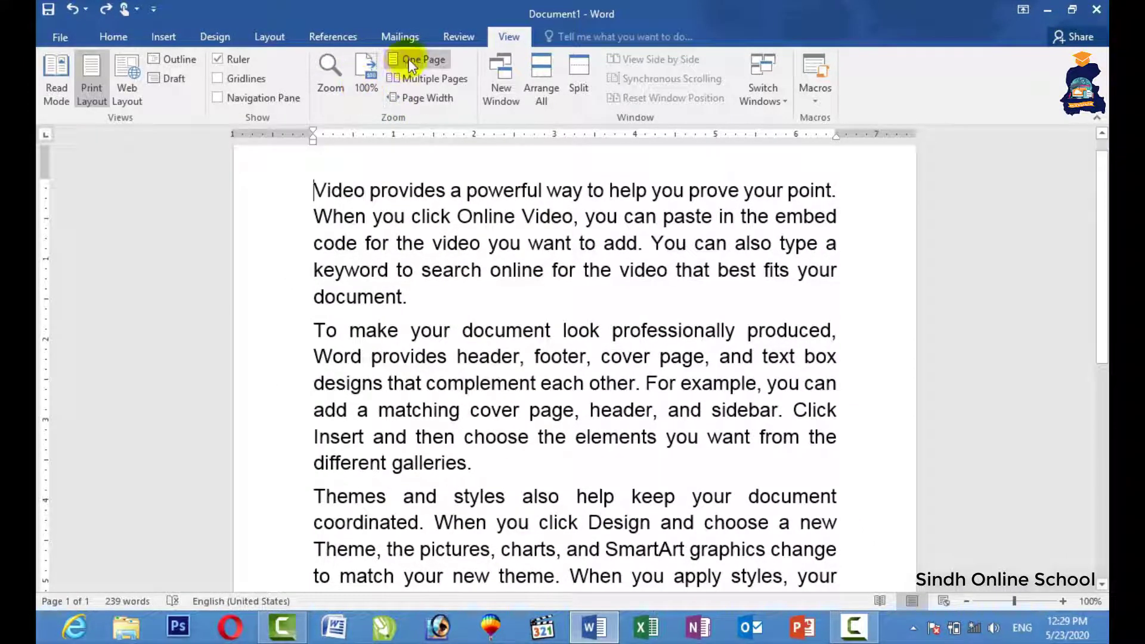
Step: Duplicate the whole document text to fill several pages, and zoom to show one full page from the beginning
key("ctrl+a")
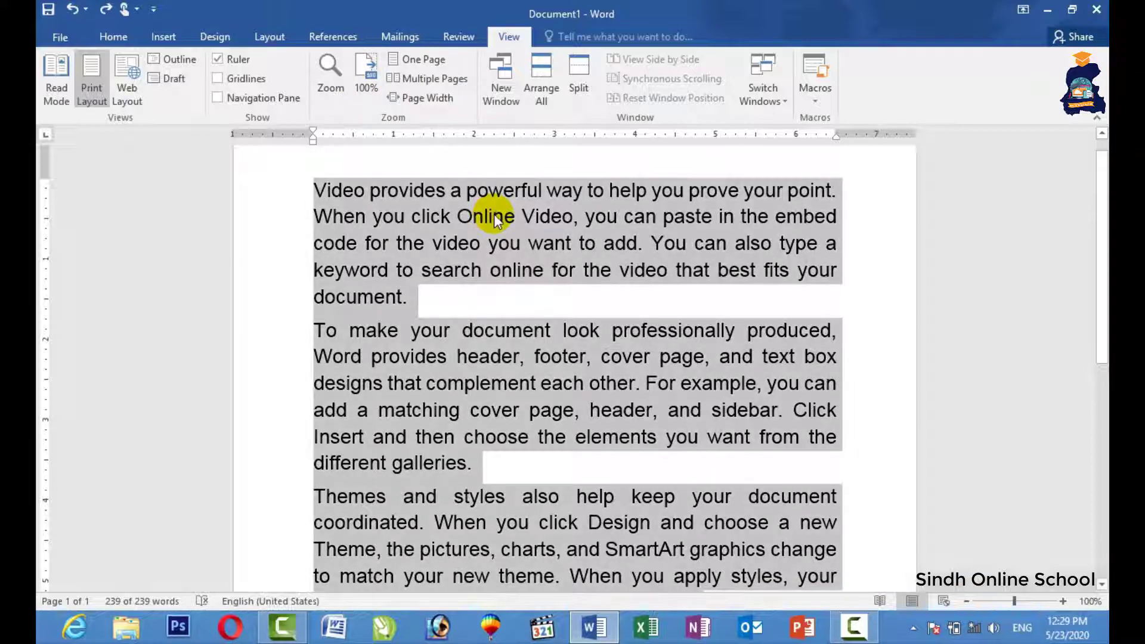
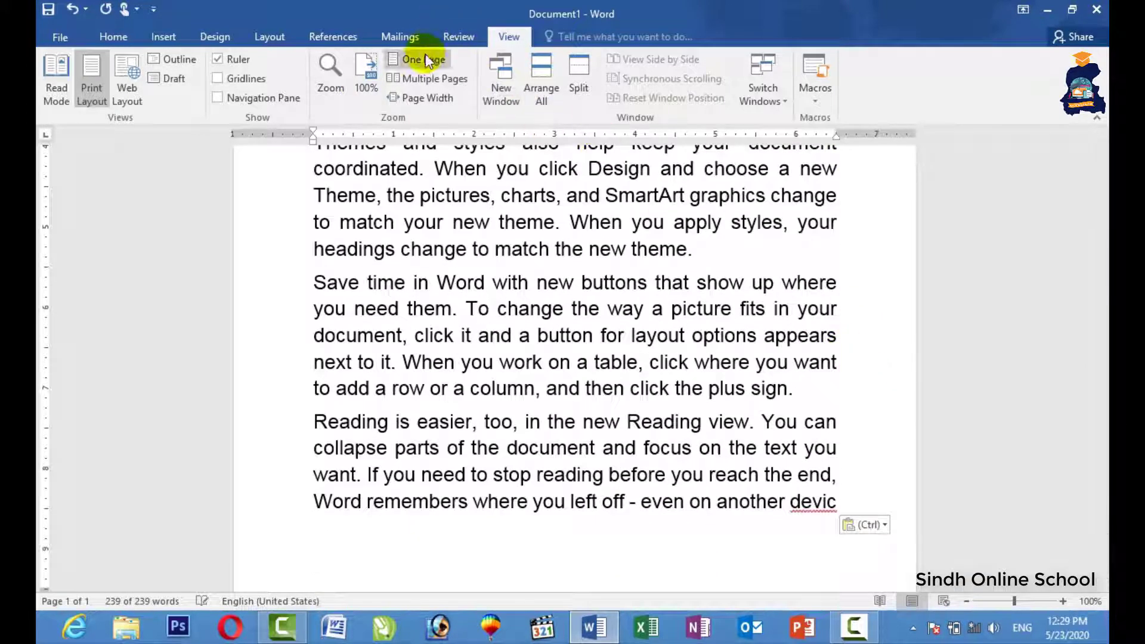
left_click(423, 58)
left_click_drag(1102, 536, 1098, 155)
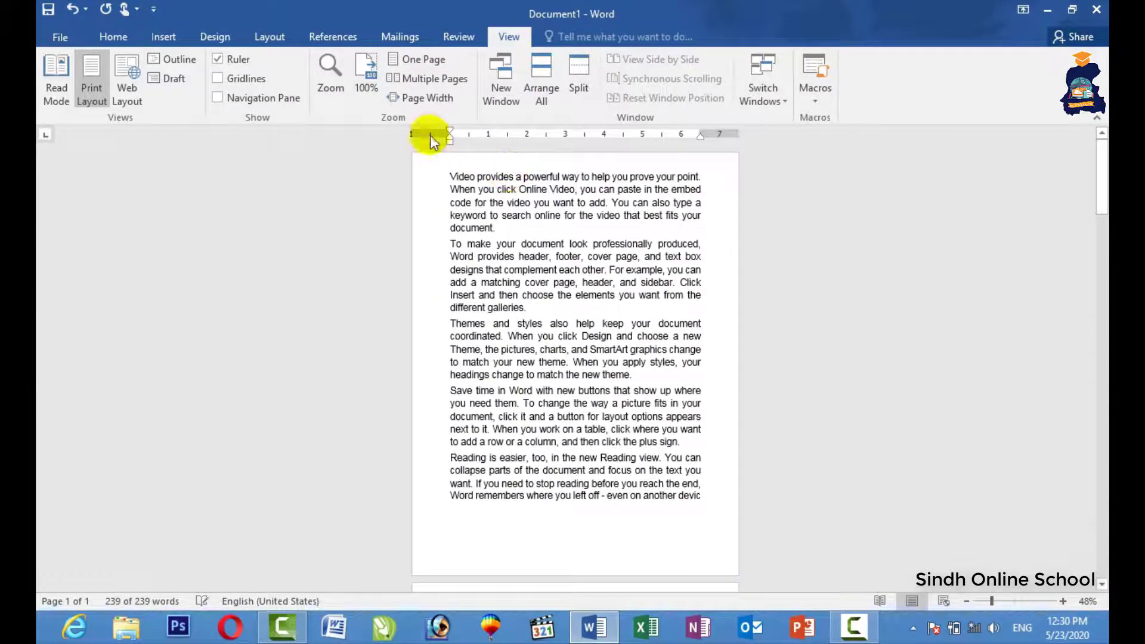
Step: Display multiple pages next to each other and look through the document from start to end
left_click(448, 81)
left_click_drag(1101, 336, 1102, 253)
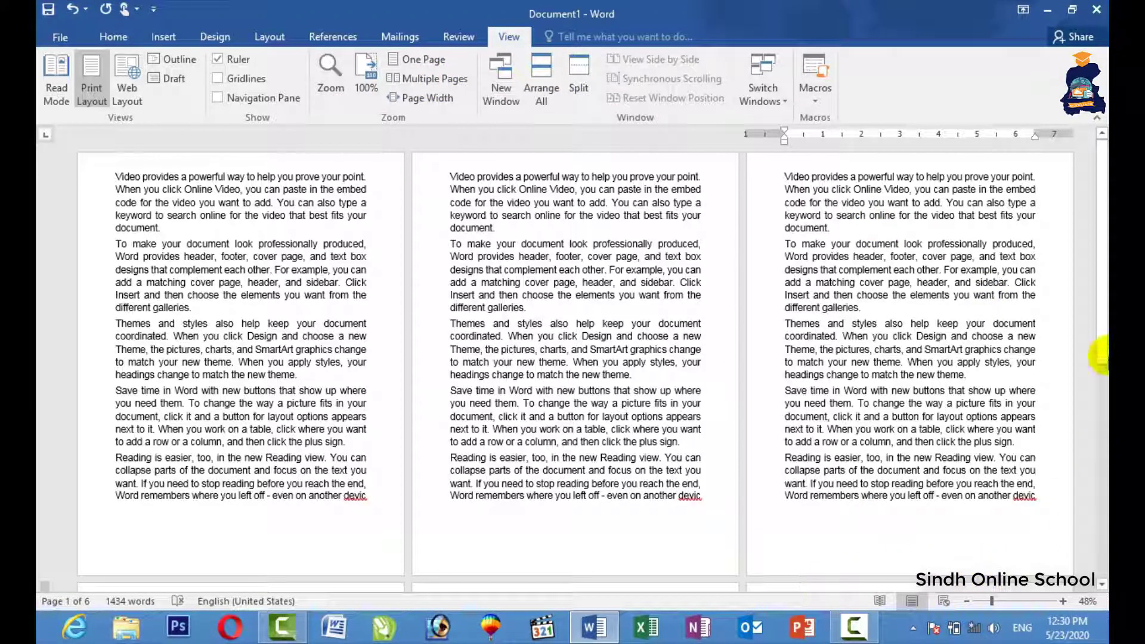
left_click_drag(1098, 355, 1099, 238)
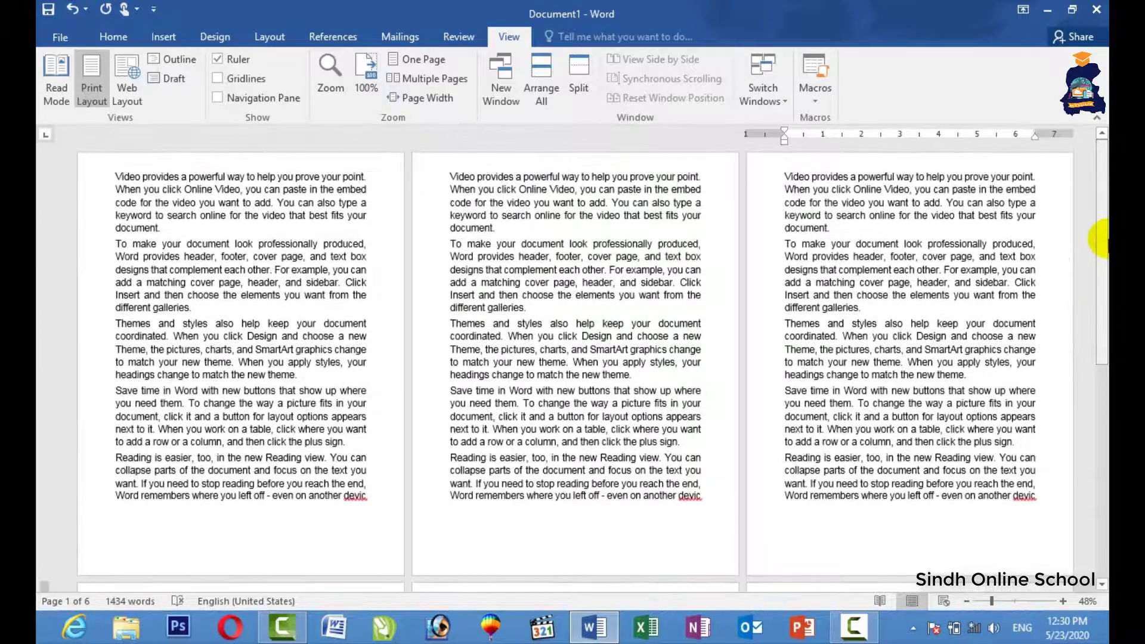
Step: Fit the zoom to the page width, and try selecting a passage across the first two paragraphs before clearing the selection
left_click(444, 103)
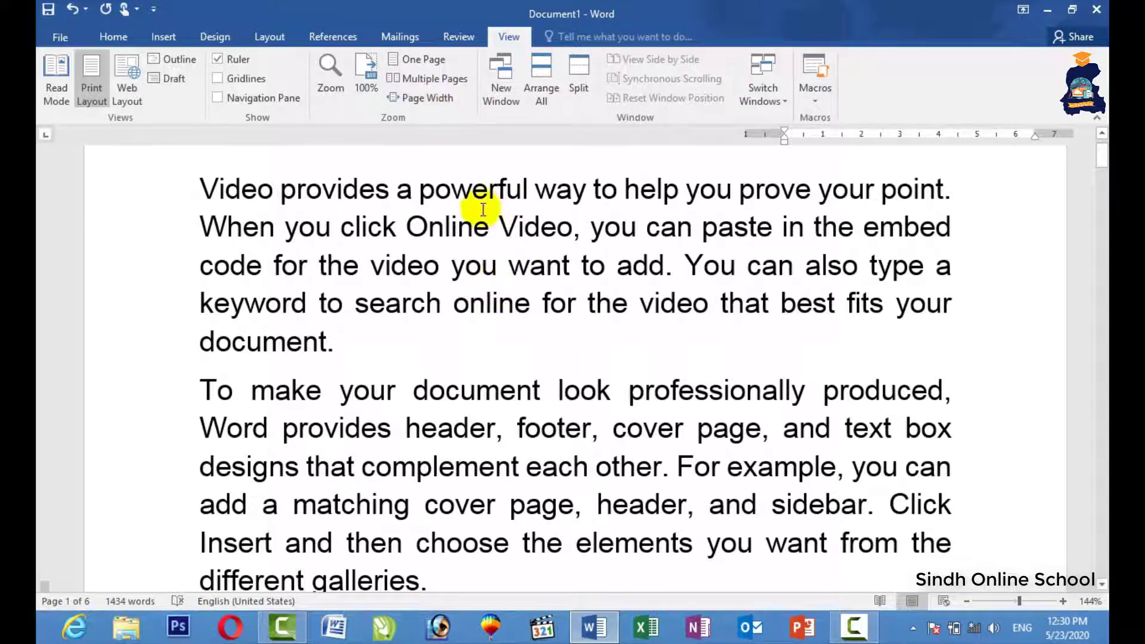
left_click_drag(420, 189, 705, 440)
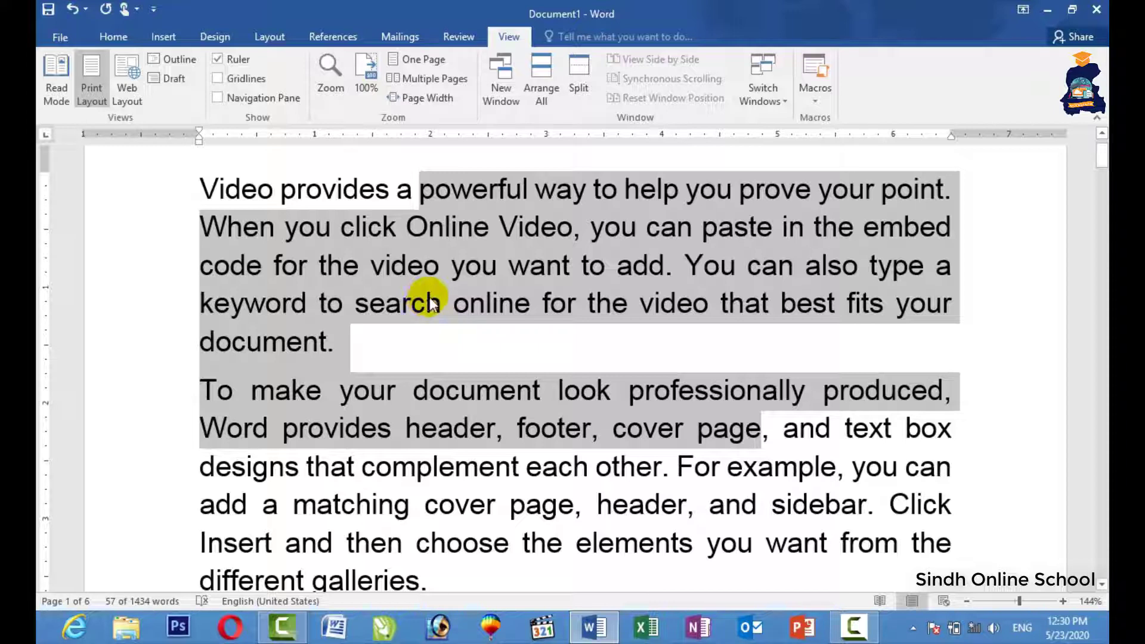
left_click(643, 477)
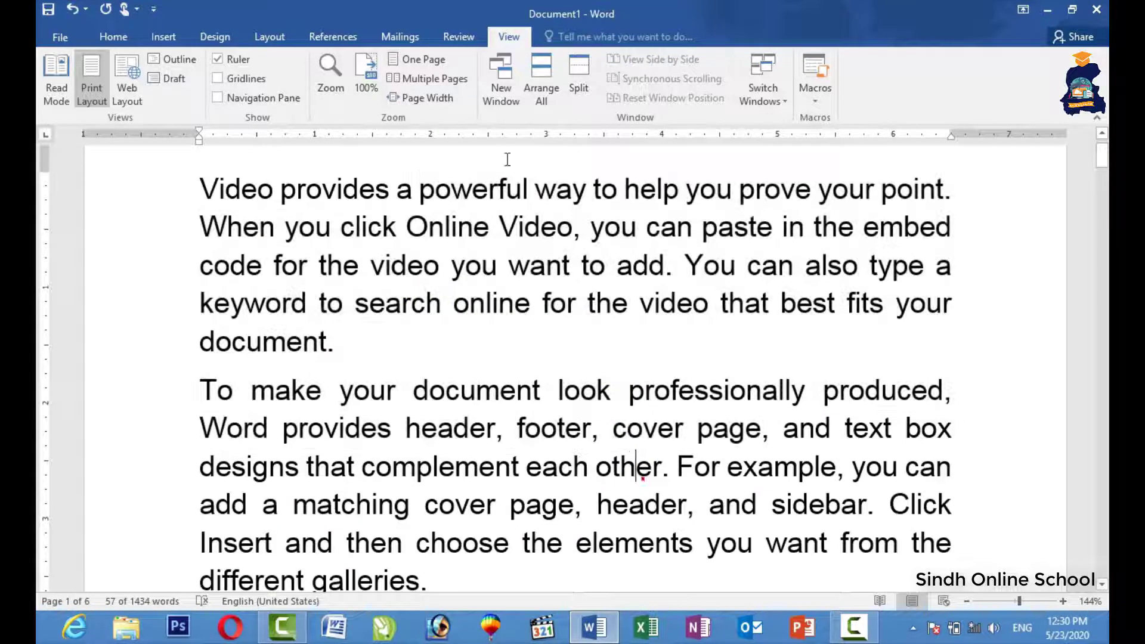
Step: Open the document in a second window and switch back to the first window
left_click(503, 98)
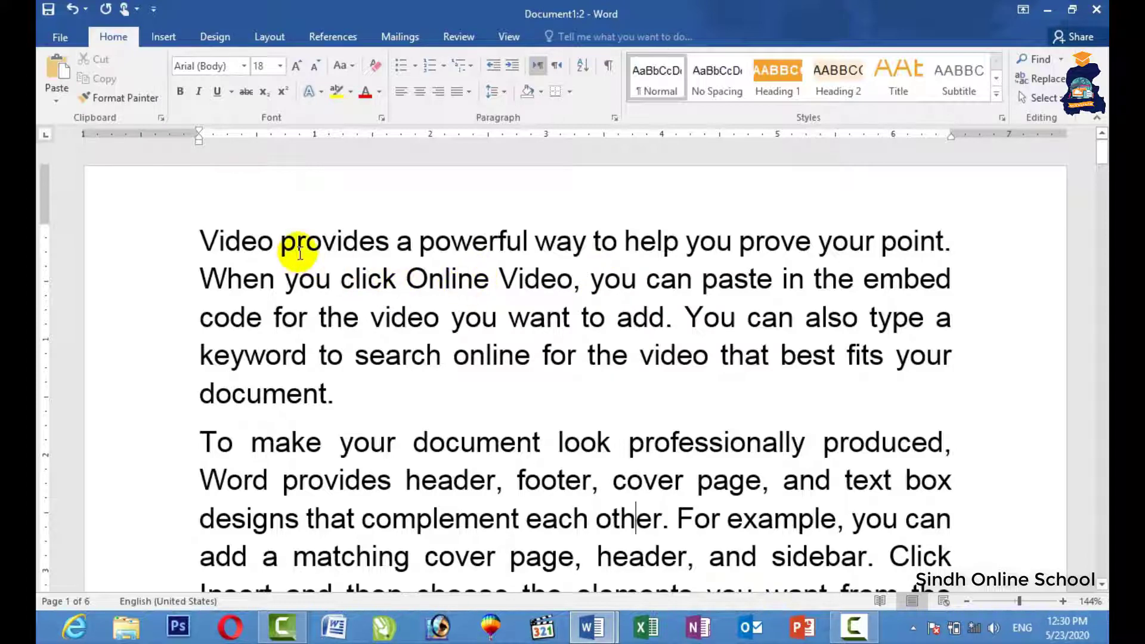
left_click(494, 525)
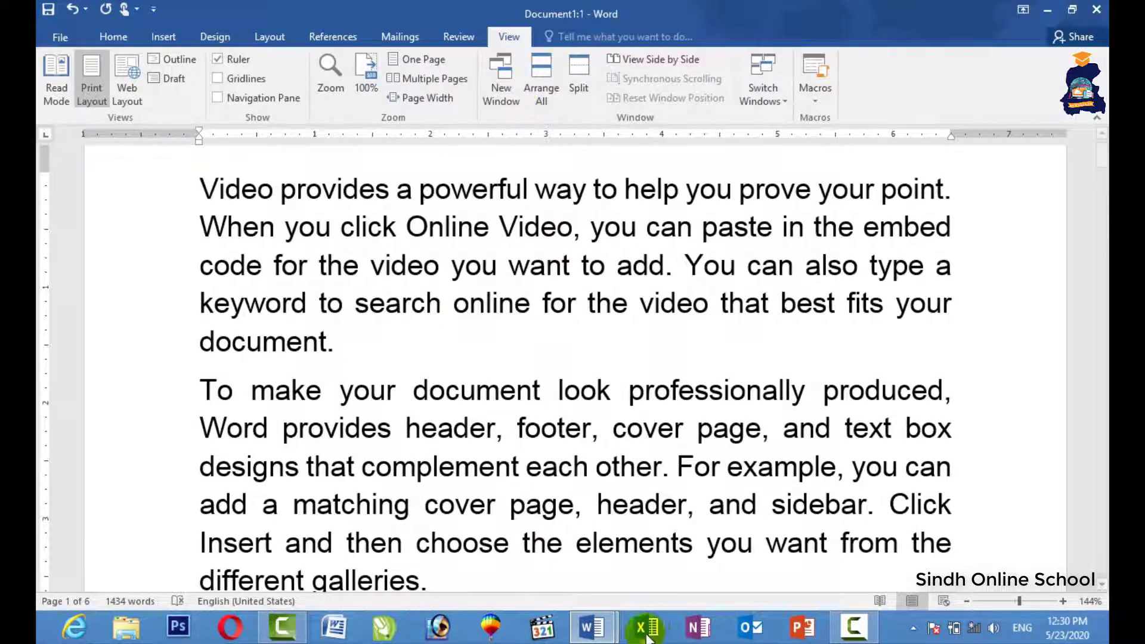
Step: Arrange both document windows one above the other, and maximize the second window
left_click(542, 70)
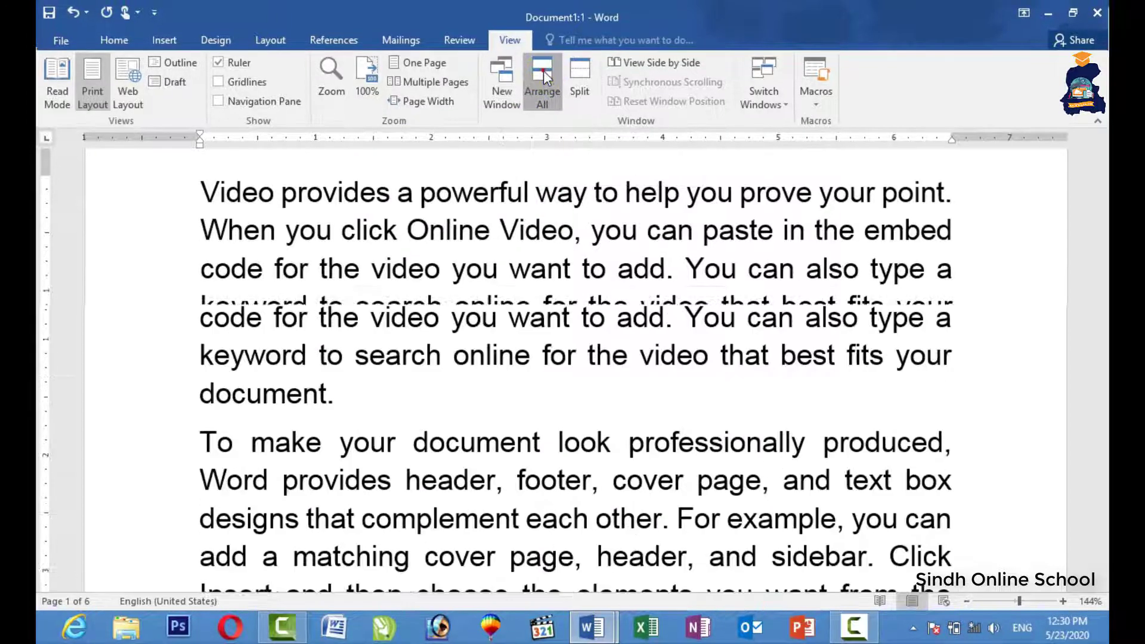
left_click(960, 200)
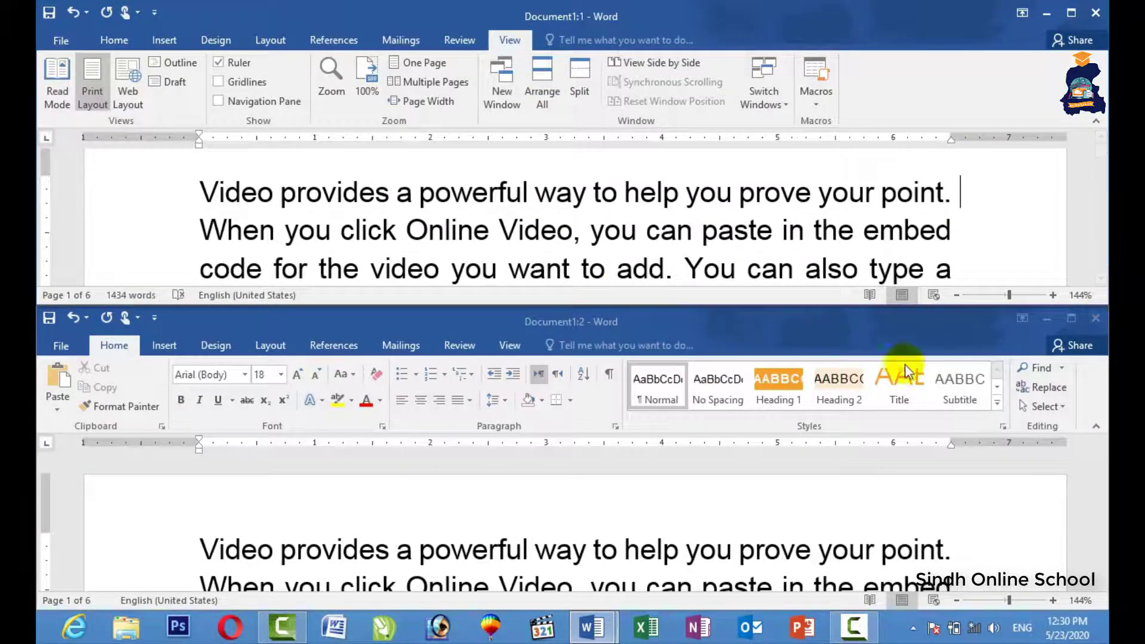
left_click(1057, 316)
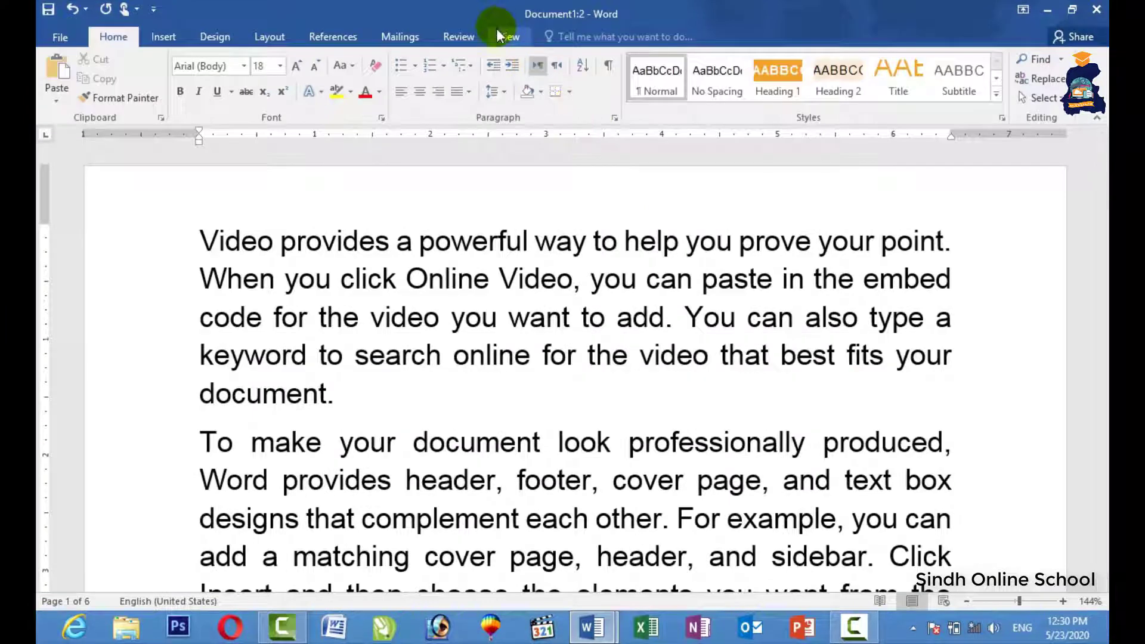
Step: Try splitting the second document window into two panes, and remove the split
left_click(507, 36)
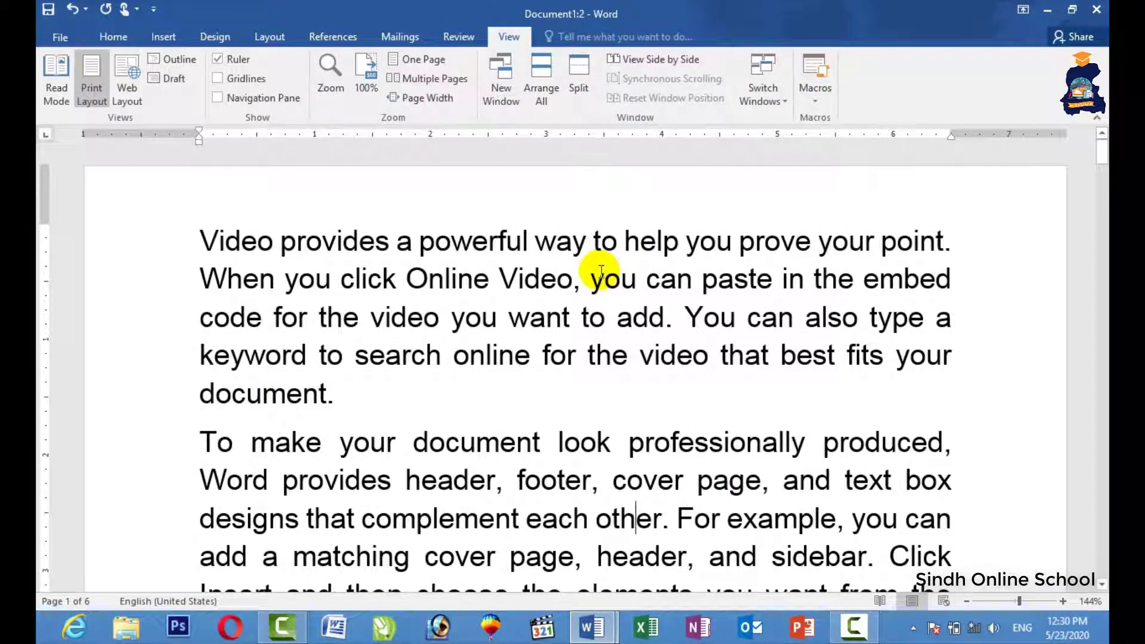
left_click(583, 90)
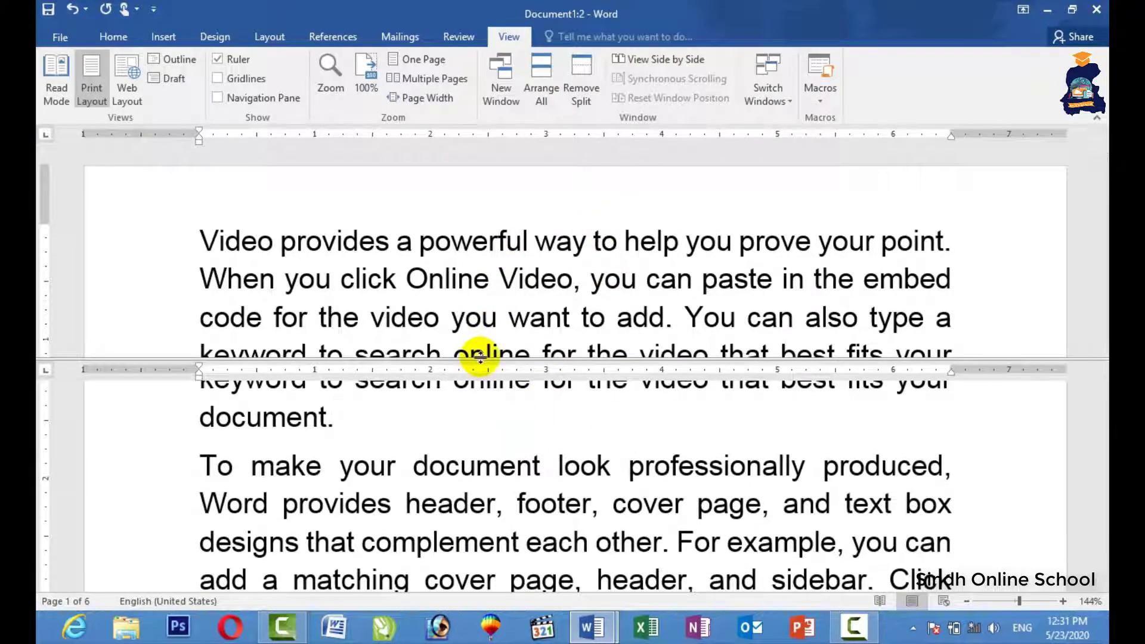
left_click(580, 73)
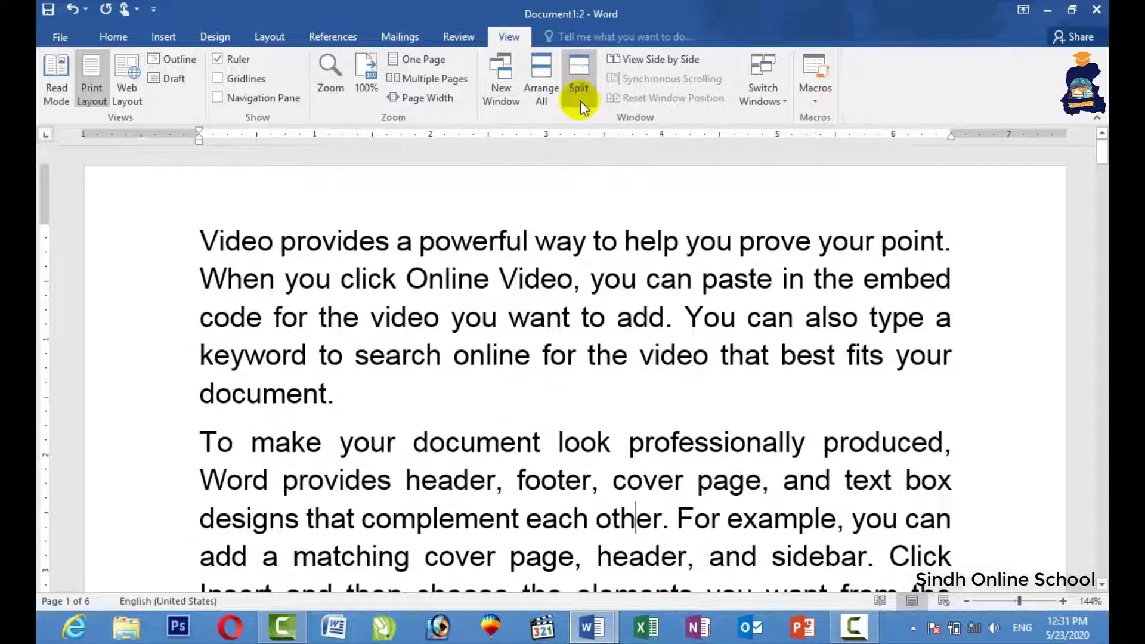
left_click(636, 519)
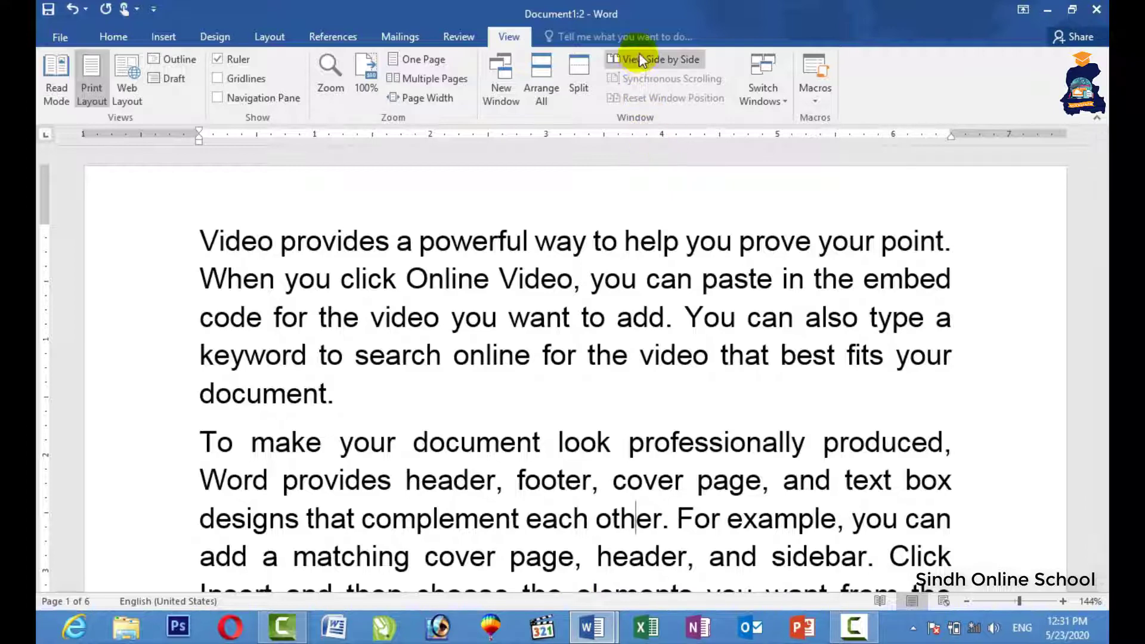
Step: View both document windows side by side, and maximize the second window
left_click(670, 60)
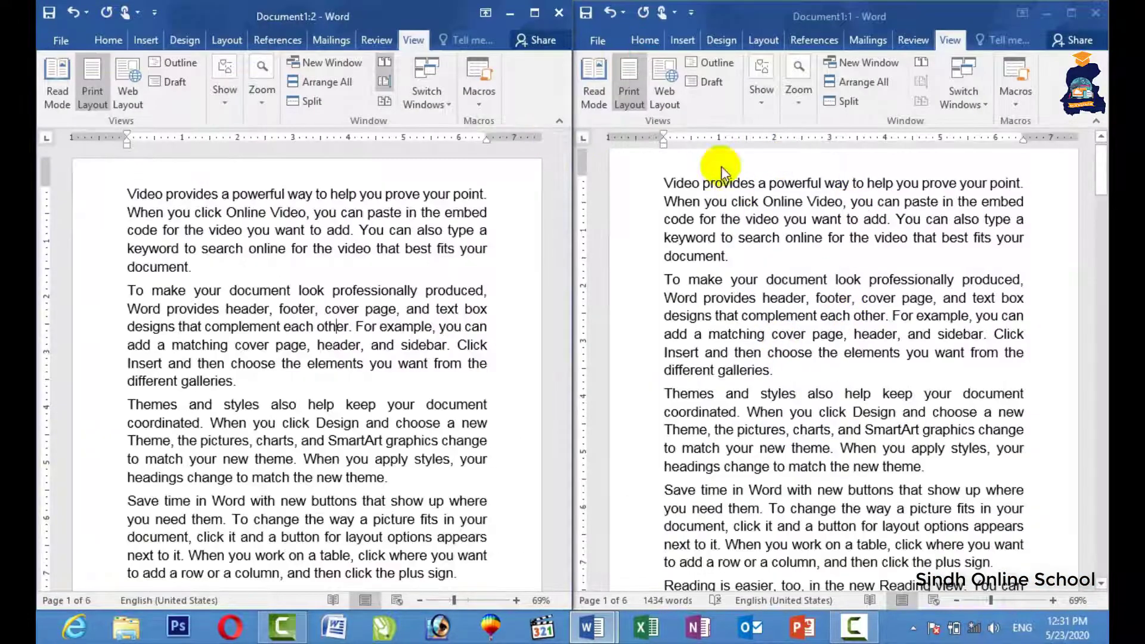
left_click(536, 17)
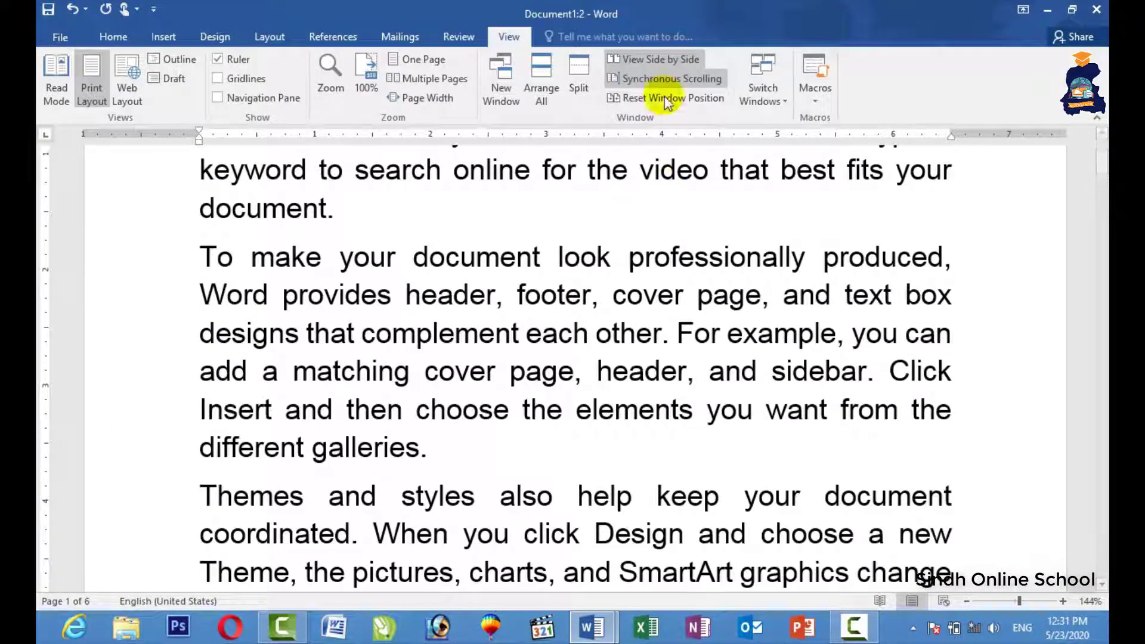
left_click(648, 98)
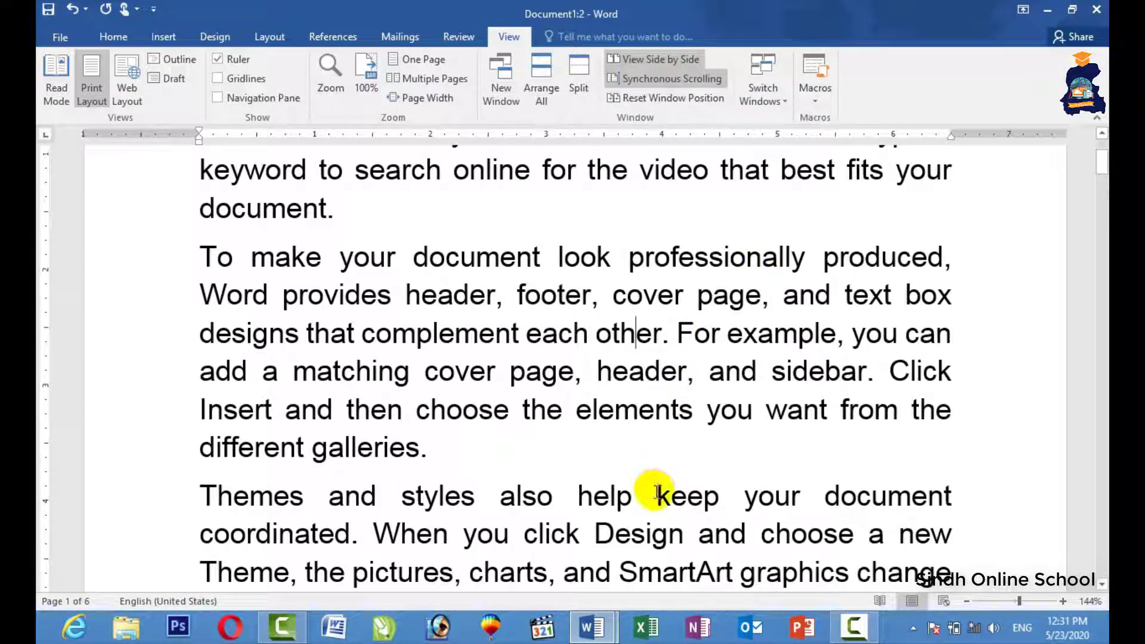
Step: Switch to the first document window and back to the second one
left_click(764, 95)
left_click(778, 127)
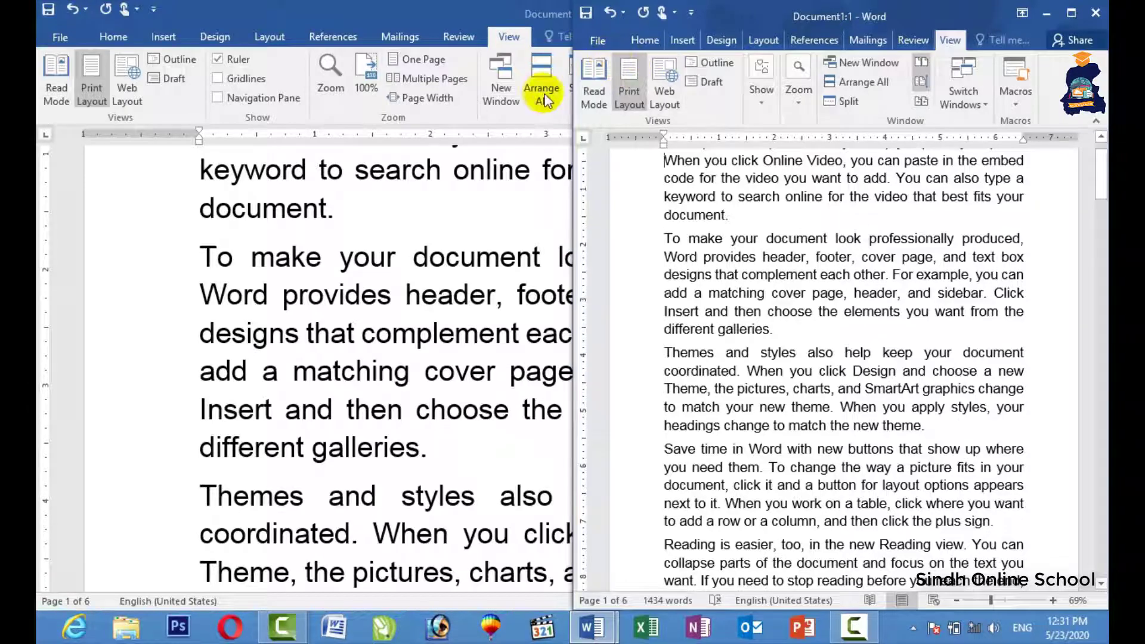
left_click(974, 102)
left_click(970, 132)
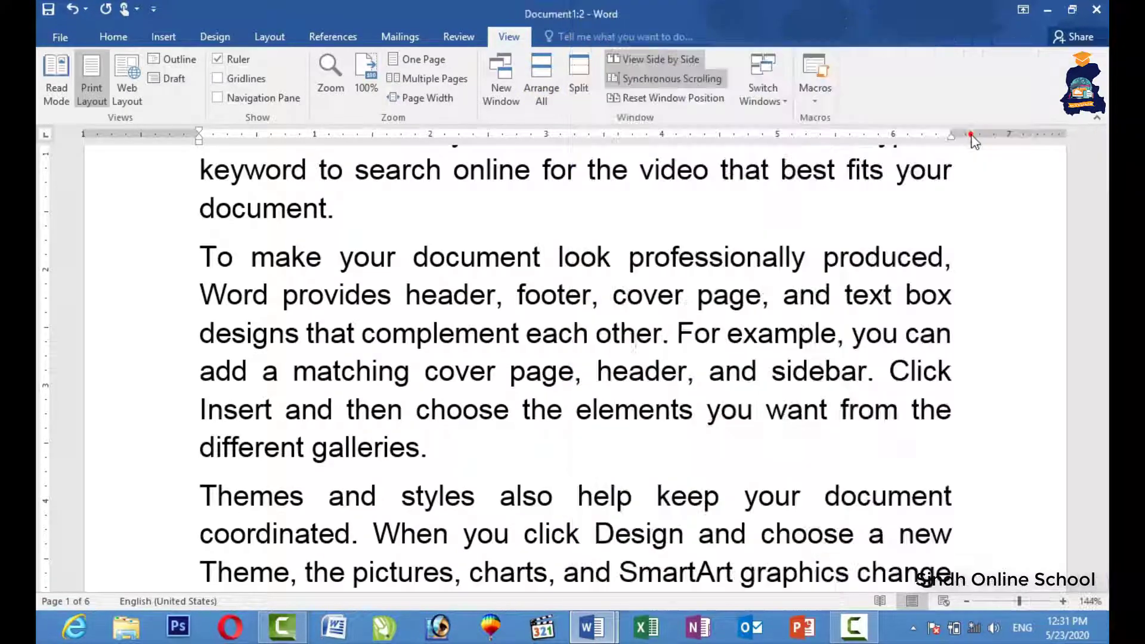
Step: Select all the sample text in the second document window and delete it
scroll(814, 252, "down", 5)
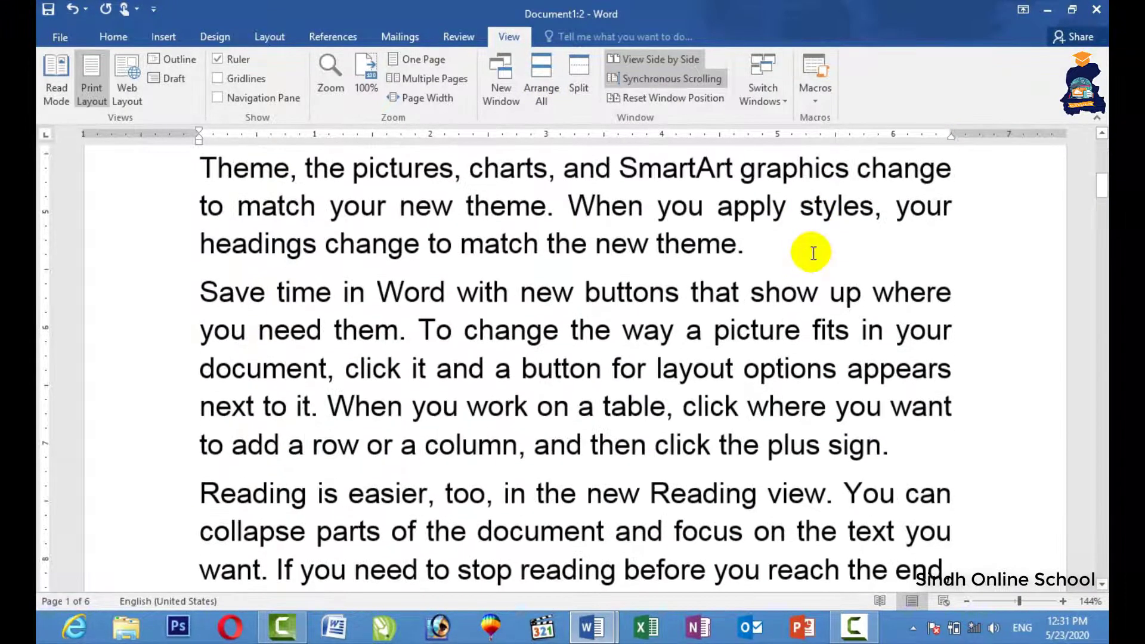
key("ctrl+a")
key("Delete")
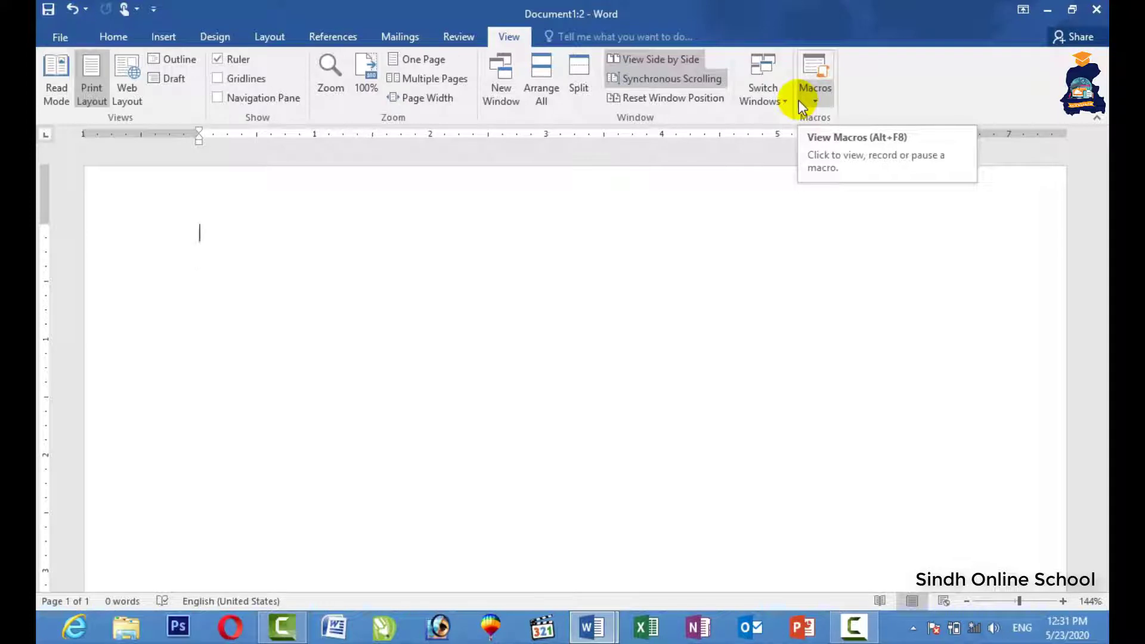
Step: Try to record a macro named "online school" and dismiss the message
left_click(812, 96)
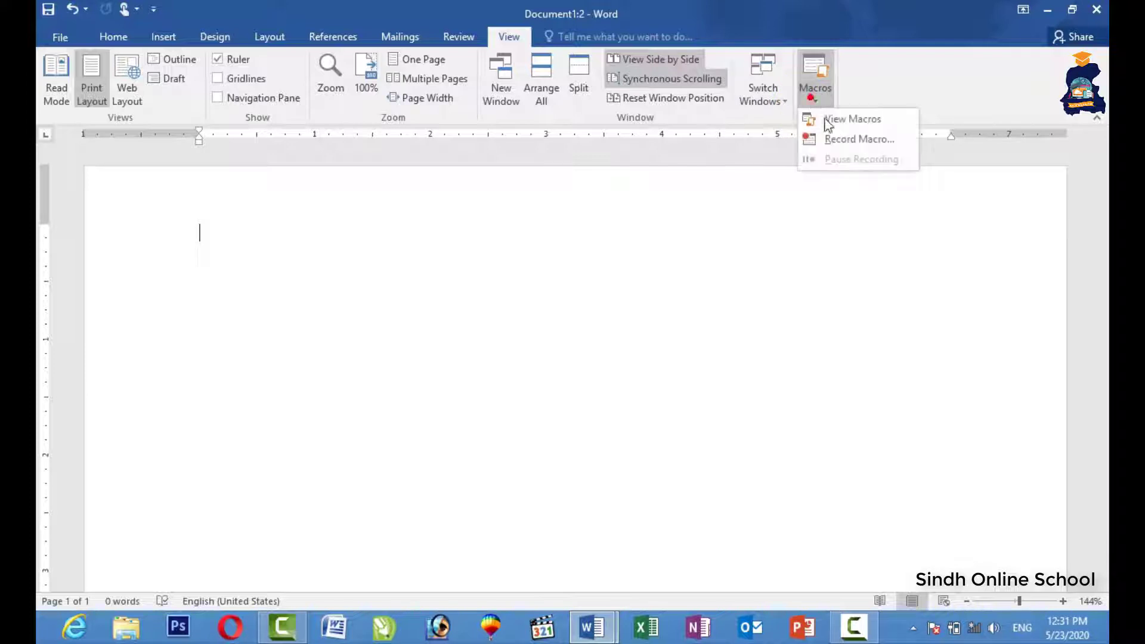
left_click(862, 142)
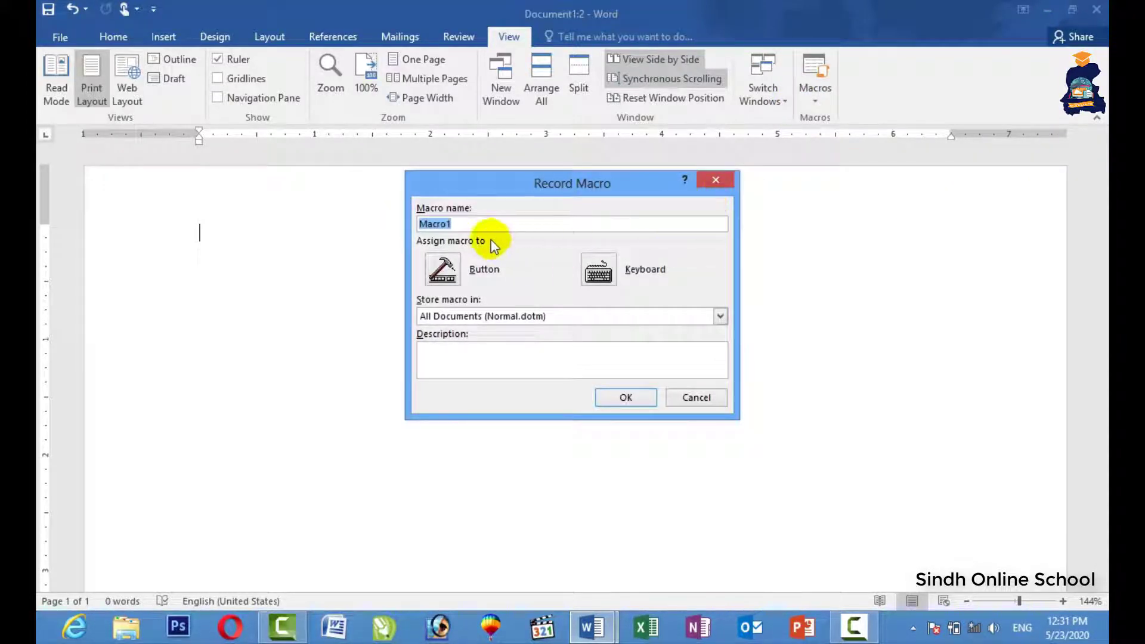
type("online sc")
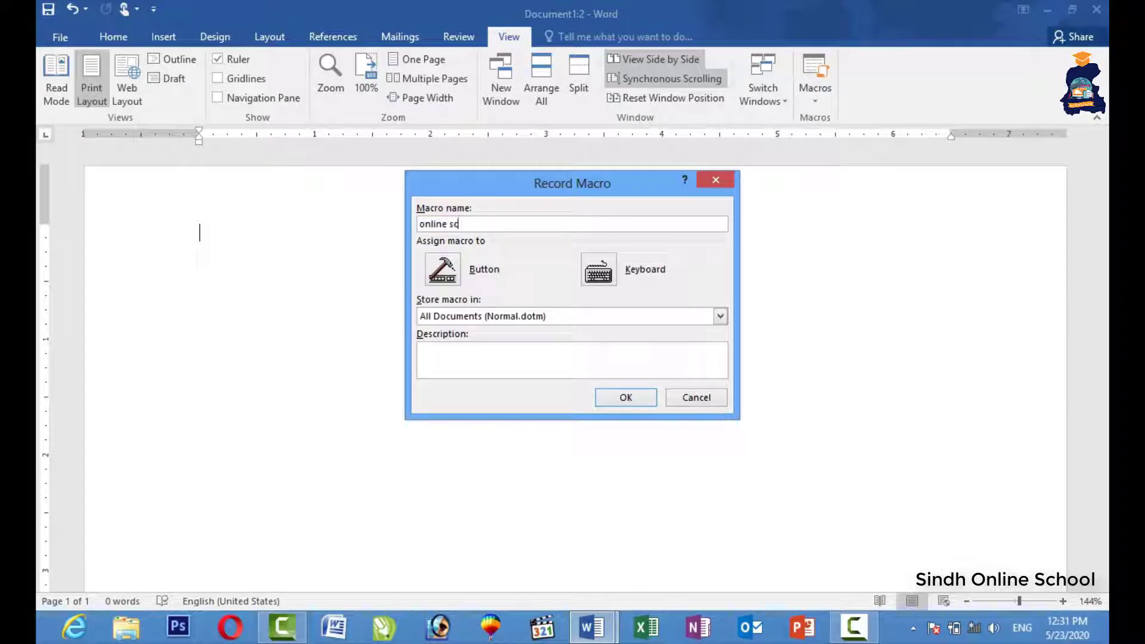
type("hool")
left_click(623, 396)
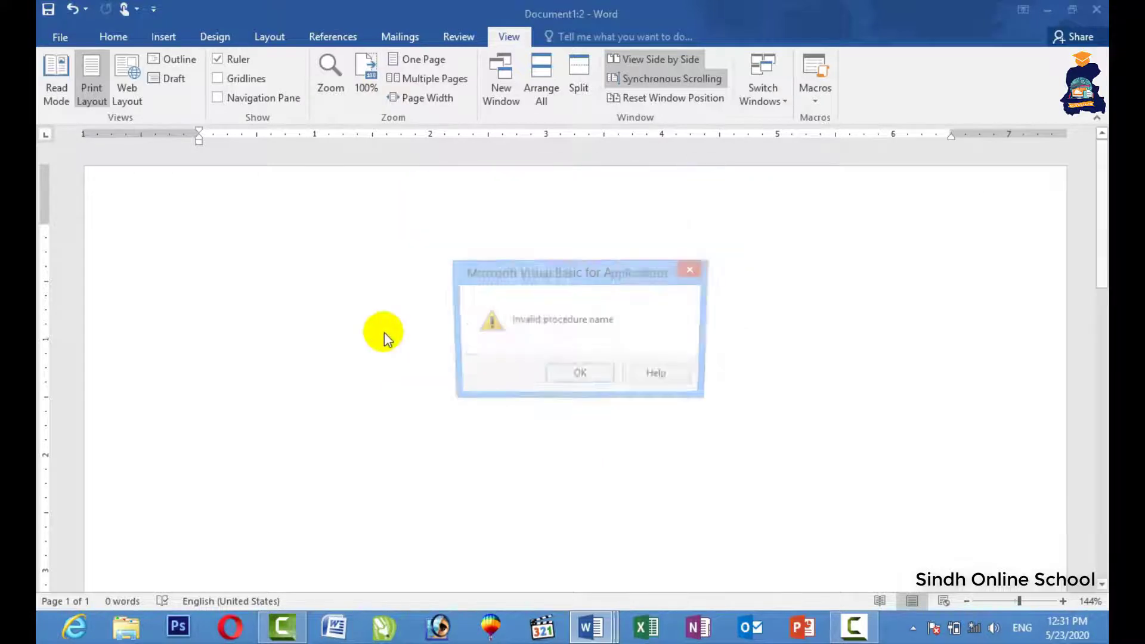
left_click(593, 385)
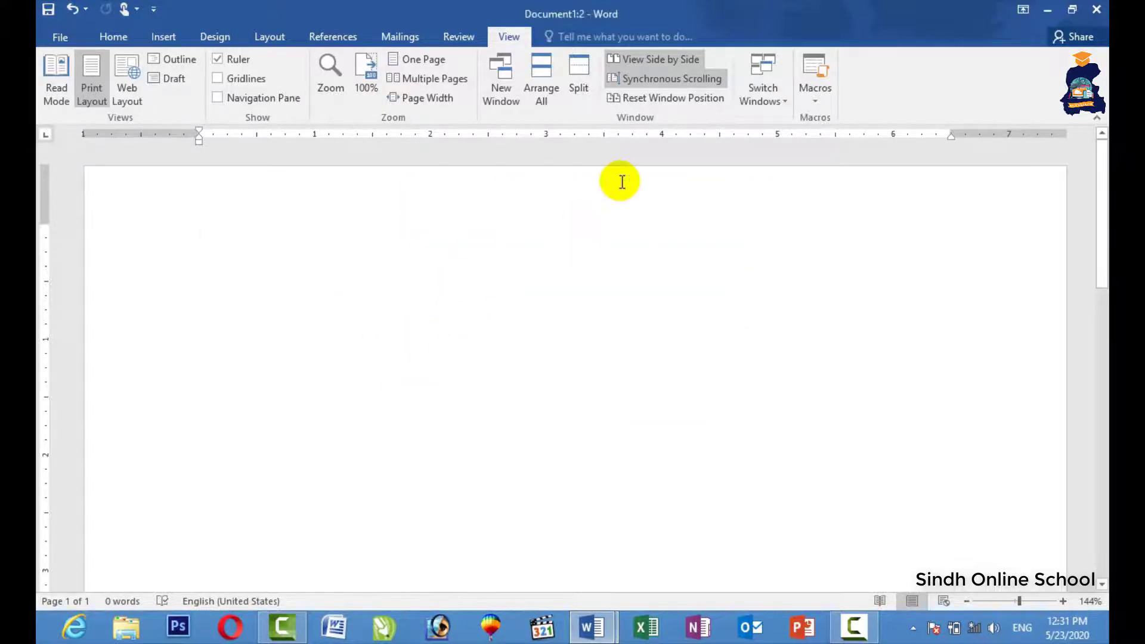
Step: Start recording a macro named "online", stored in All Documents (Normal.dotm)
left_click(815, 96)
left_click(815, 138)
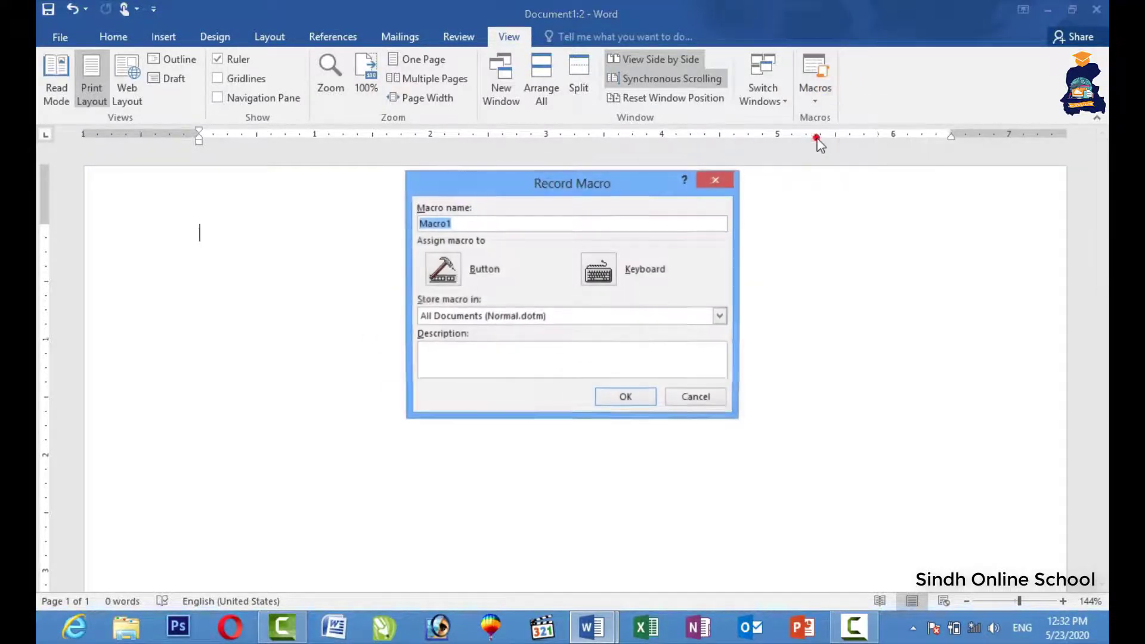
type("onl")
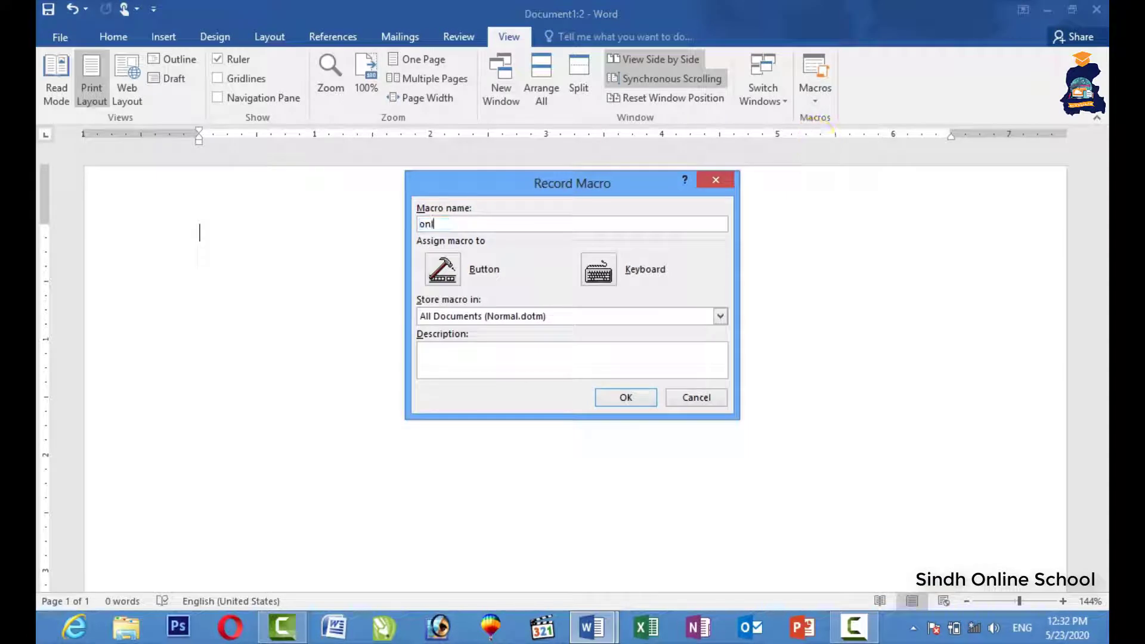
type("ine")
key("Return")
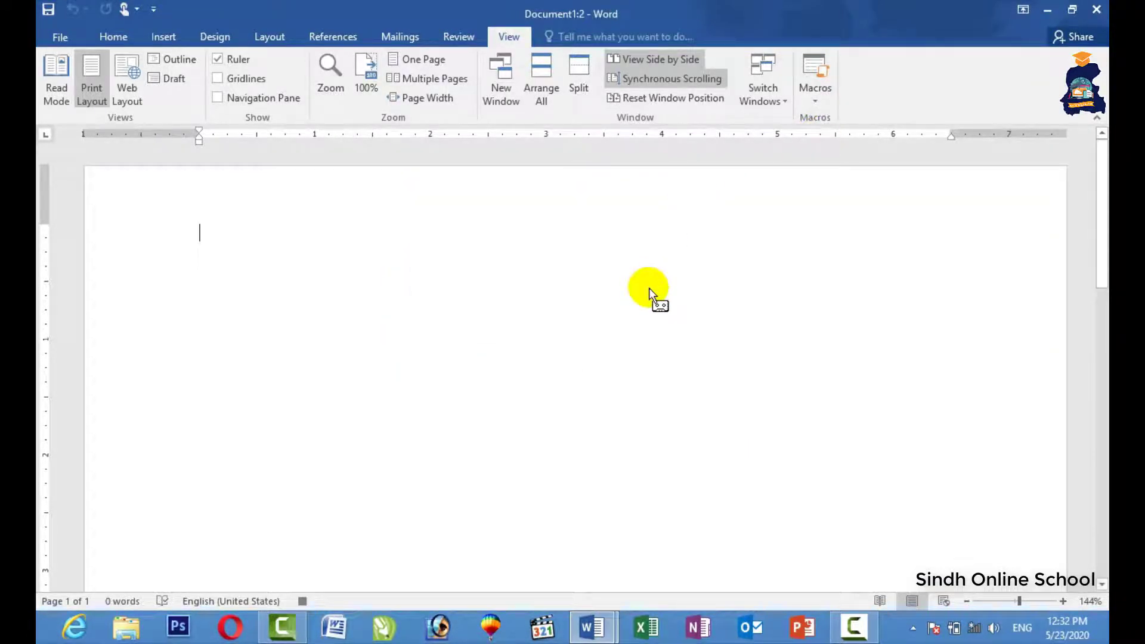
Step: Enter the text "sindh online school.com" in the empty document and end the macro recording
type("reco")
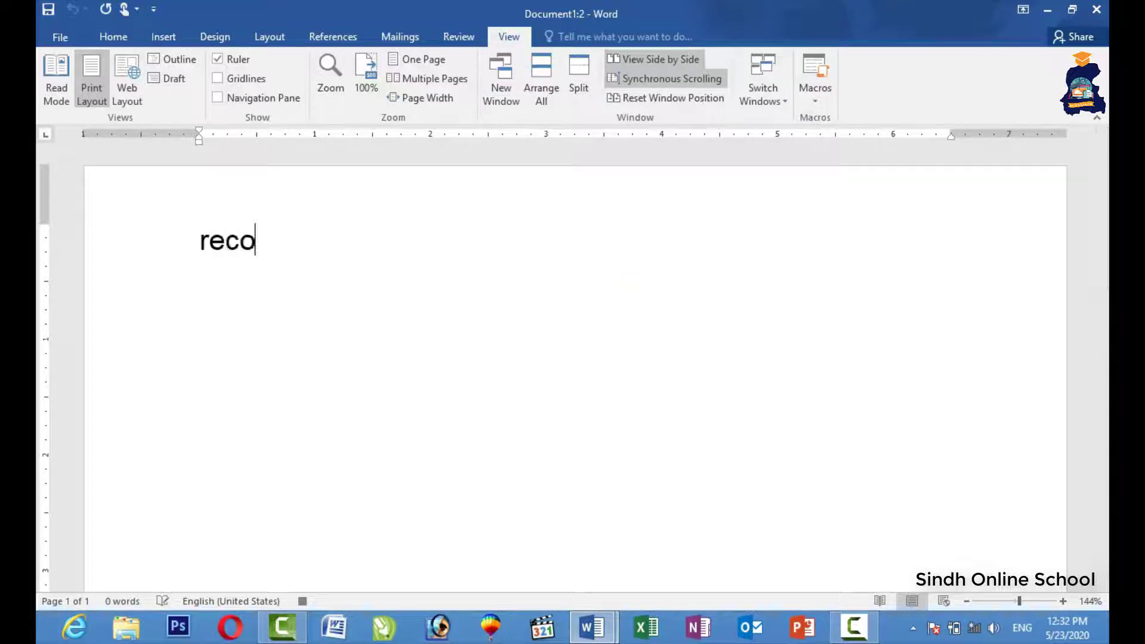
key("BackSpace")
key("BackSpace")
key("BackSpace")
key("BackSpace")
type("si")
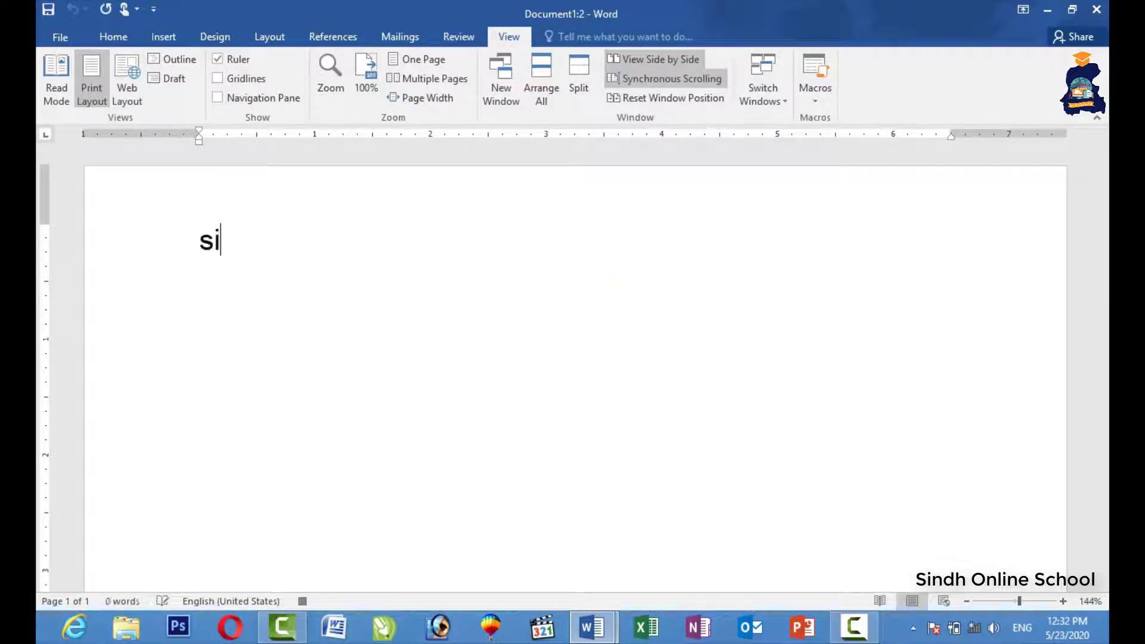
type("nd o")
key("BackSpace")
key("BackSpace")
key("BackSpace")
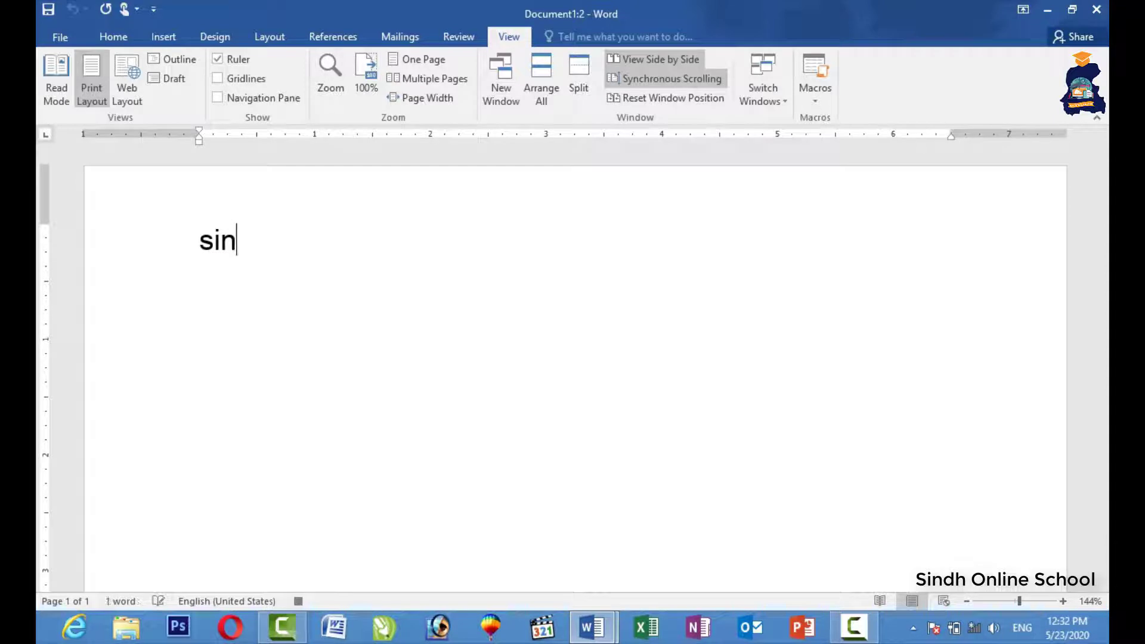
type("dhh o")
key("BackSpace")
key("BackSpace")
key("BackSpace")
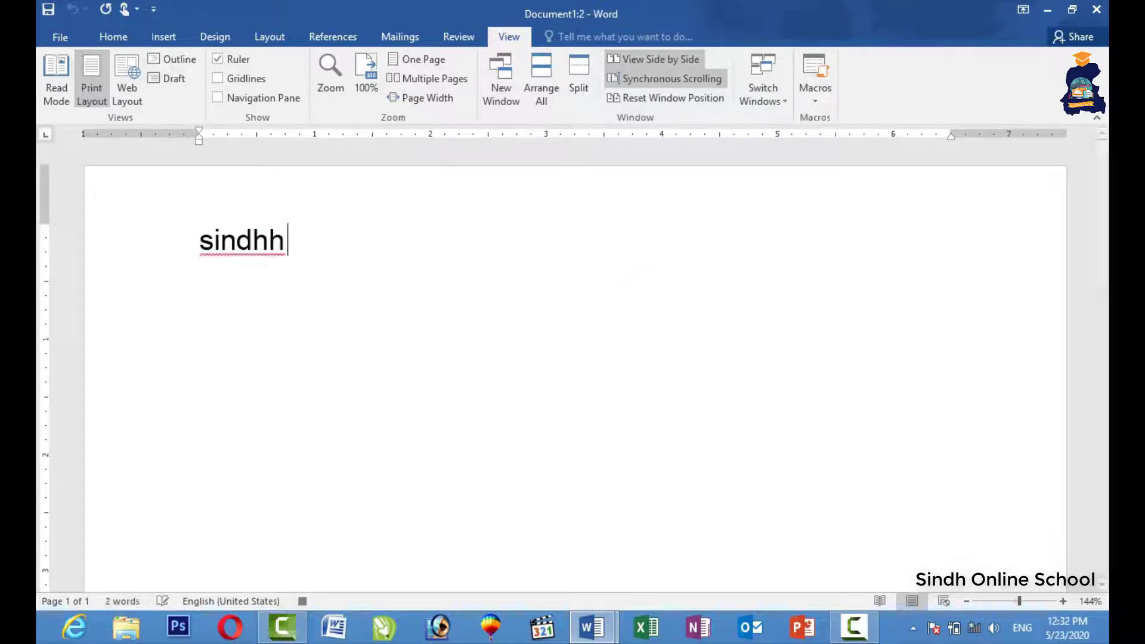
type("online s")
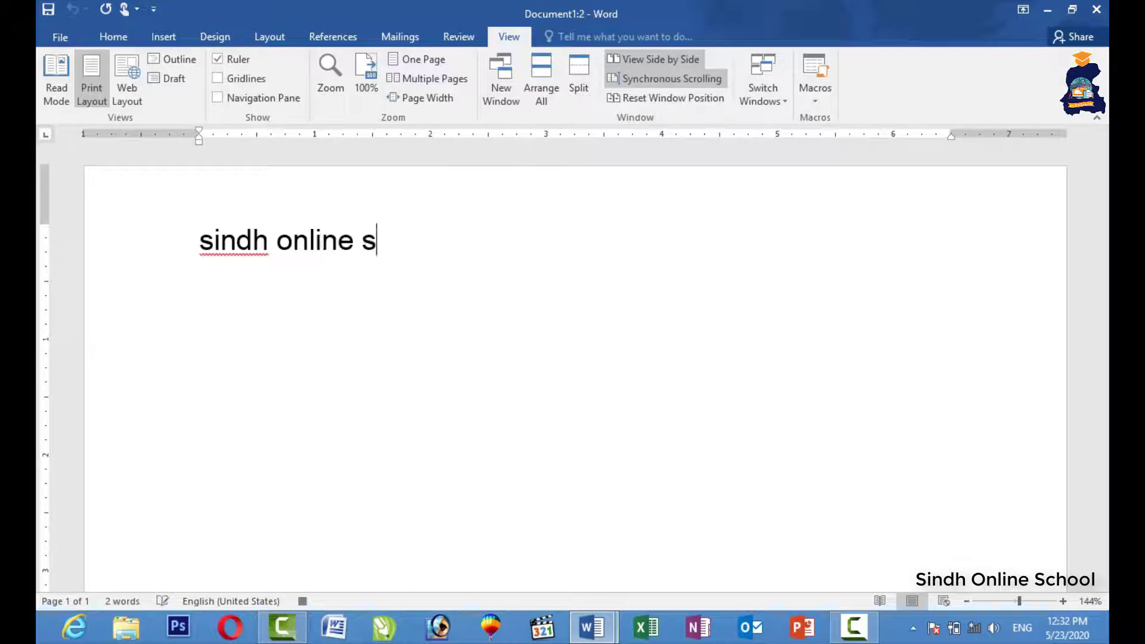
type("chool.co")
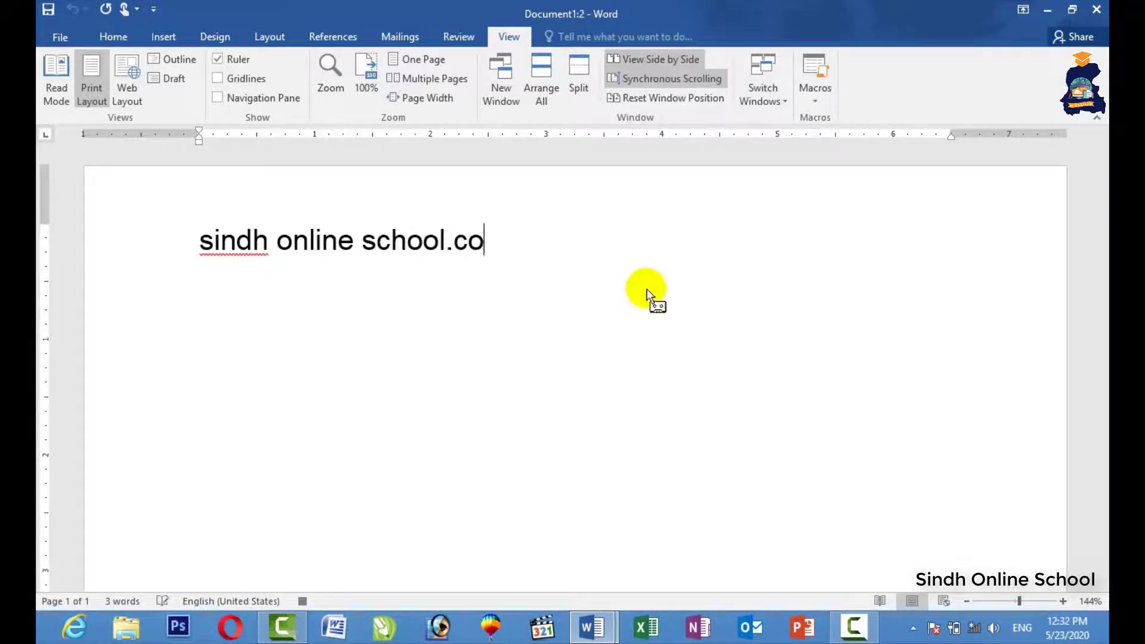
type("m")
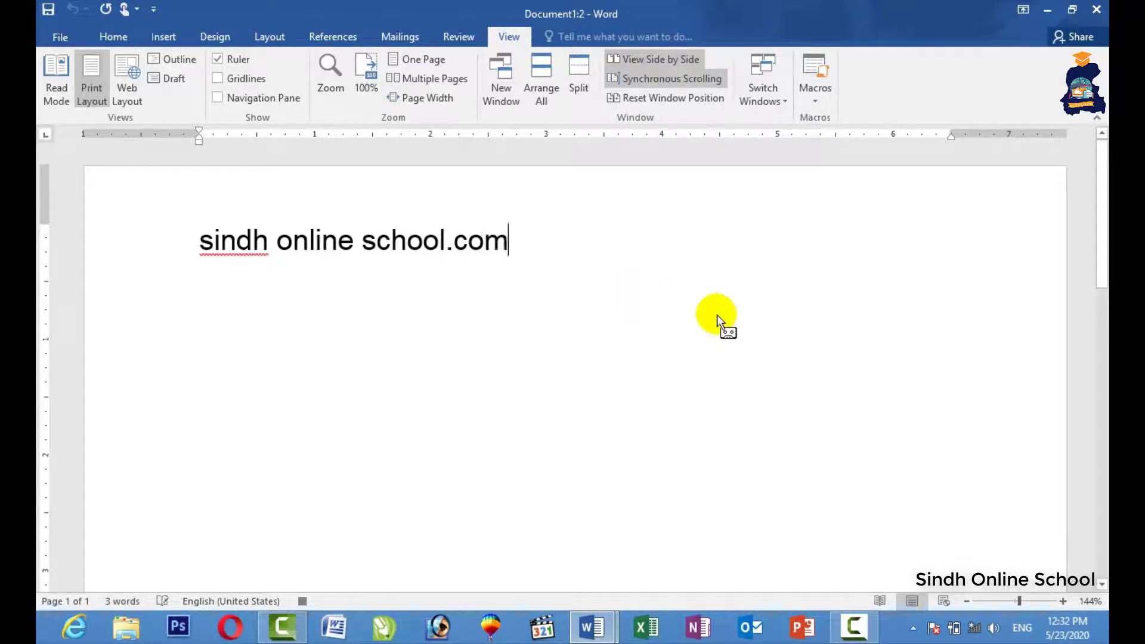
left_click(814, 97)
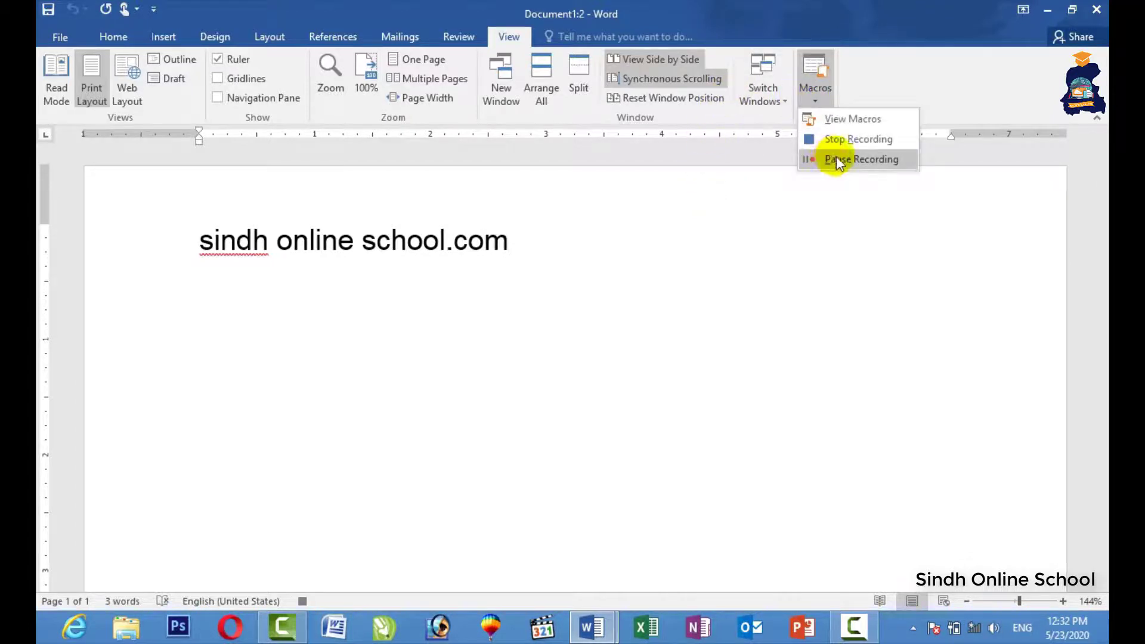
left_click(837, 160)
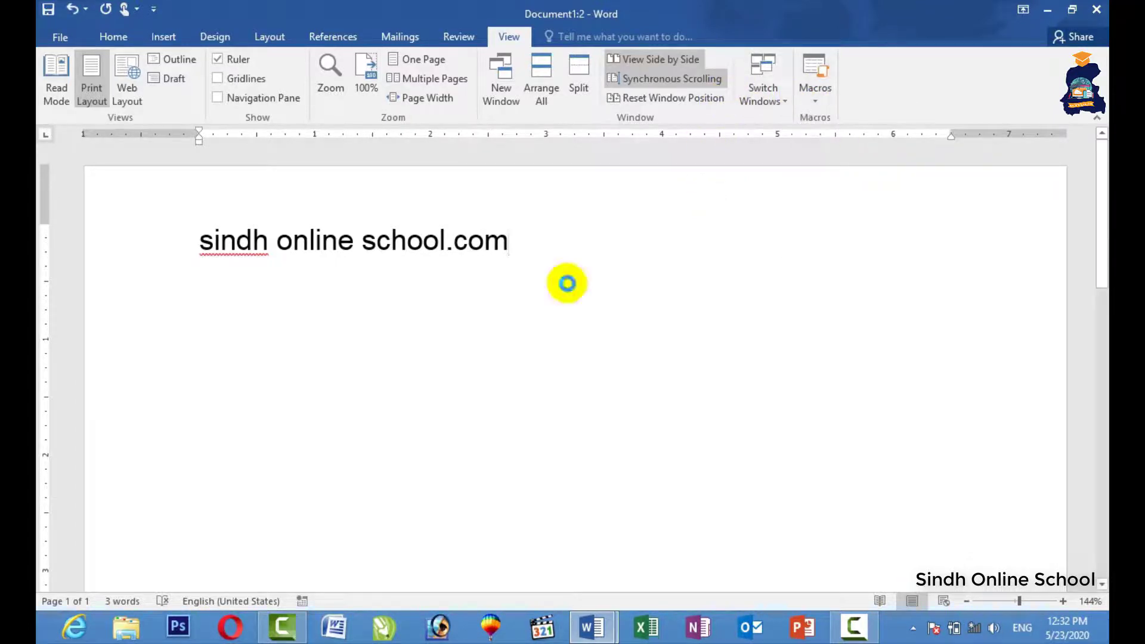
Step: Create a new blank document, and open the code of the "online" macro for editing
key("ctrl+n")
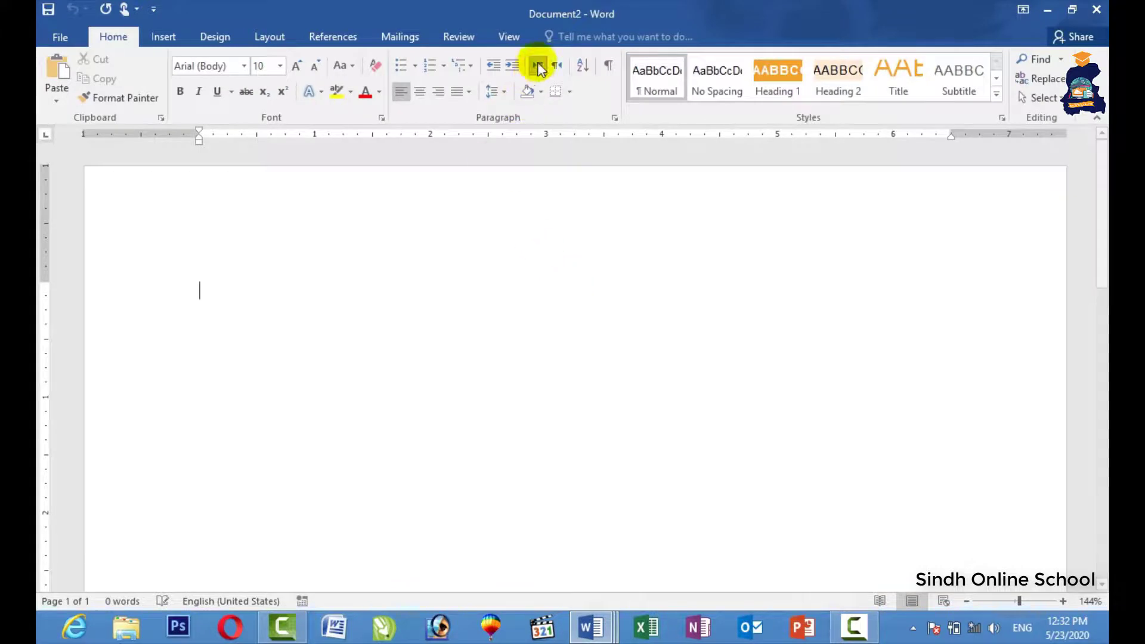
left_click(509, 37)
left_click(820, 111)
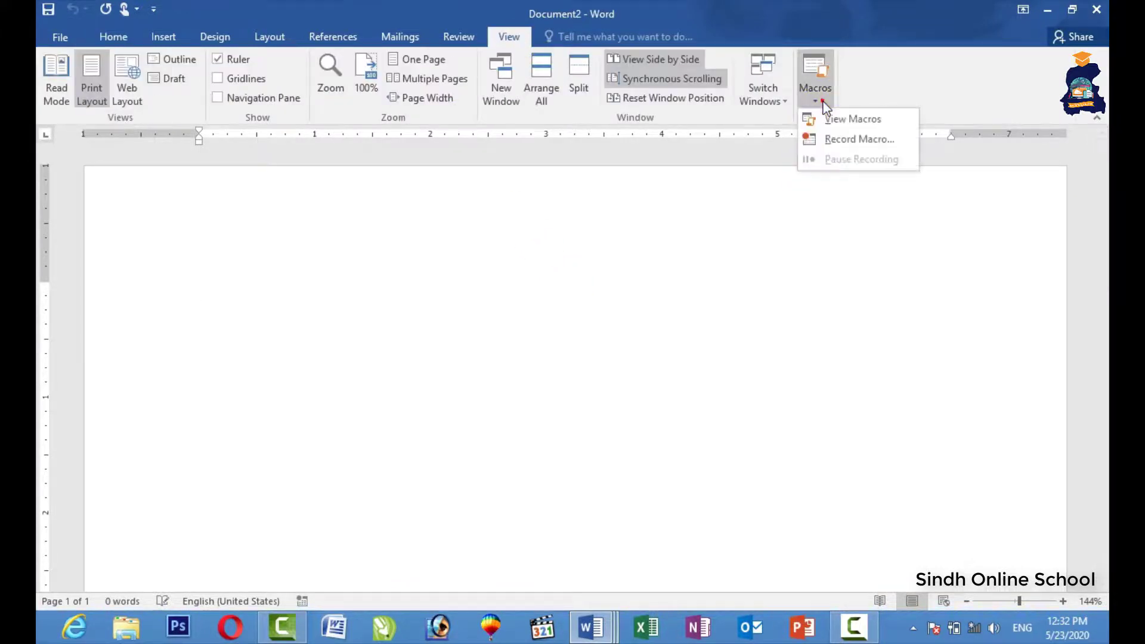
left_click(855, 125)
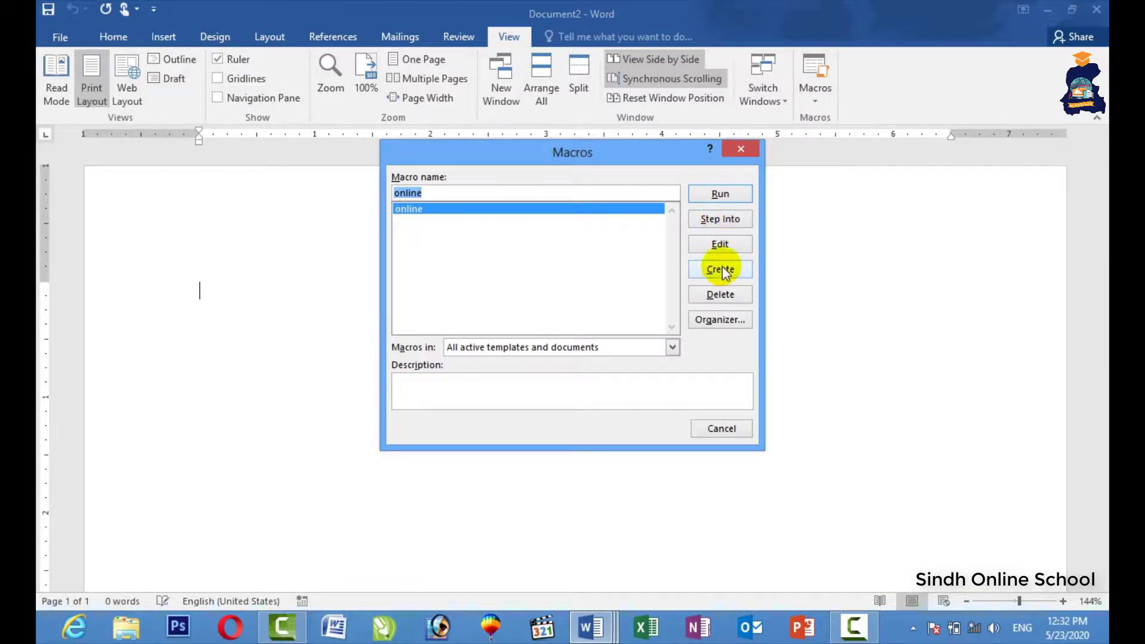
left_click(720, 246)
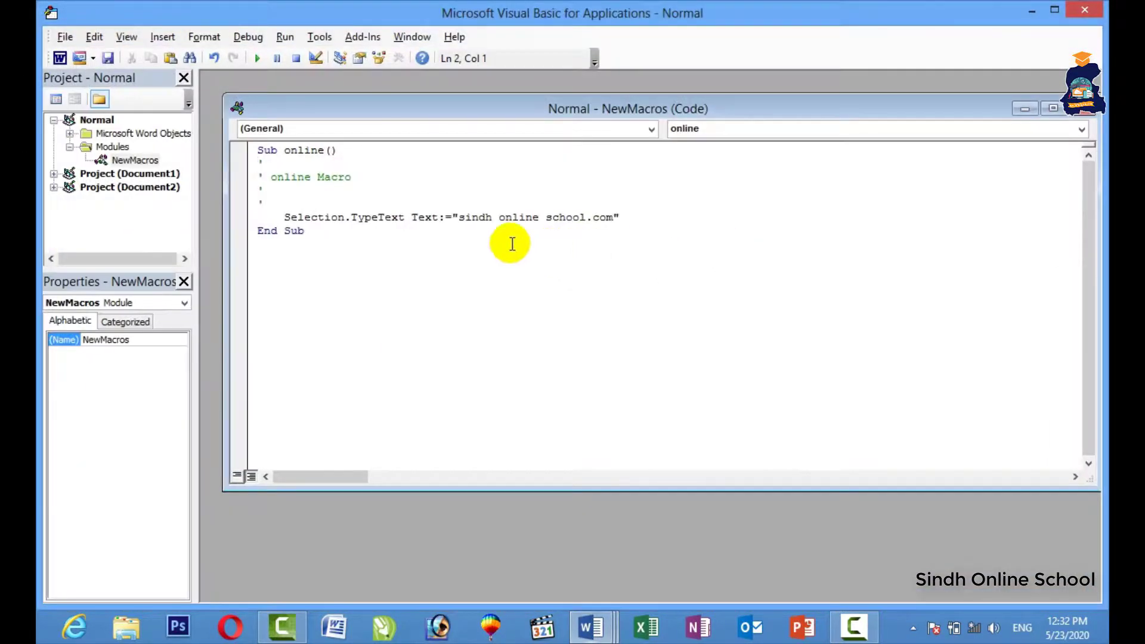
Step: Examine the macro code and highlight the recorded text string in its Selection.TypeText line
left_click(285, 217)
left_click(272, 179)
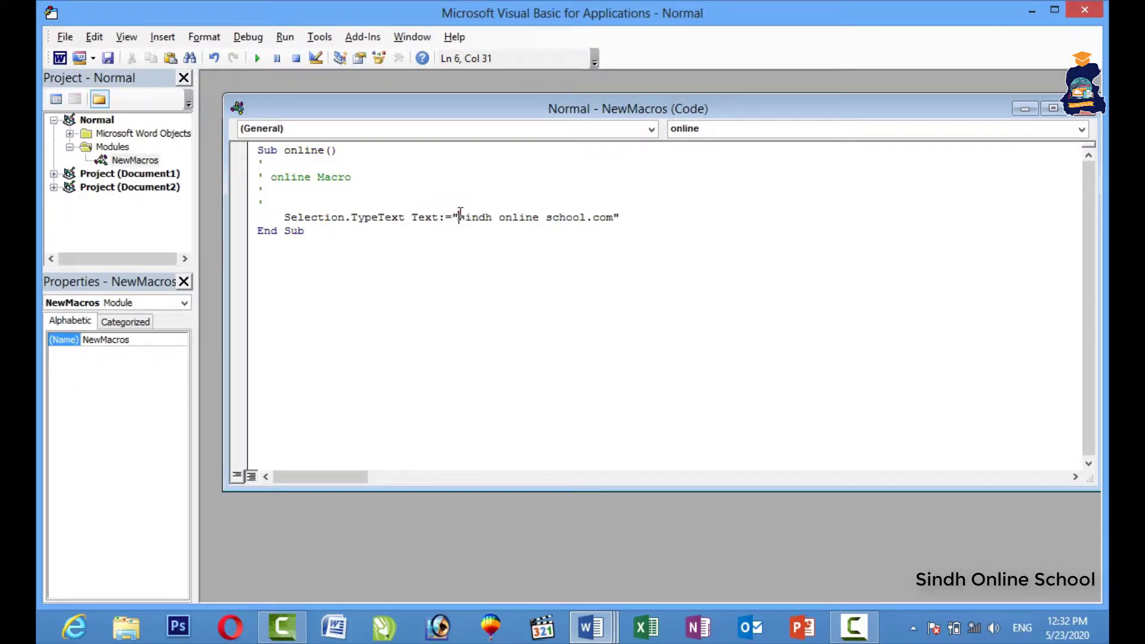
left_click_drag(458, 217, 571, 230)
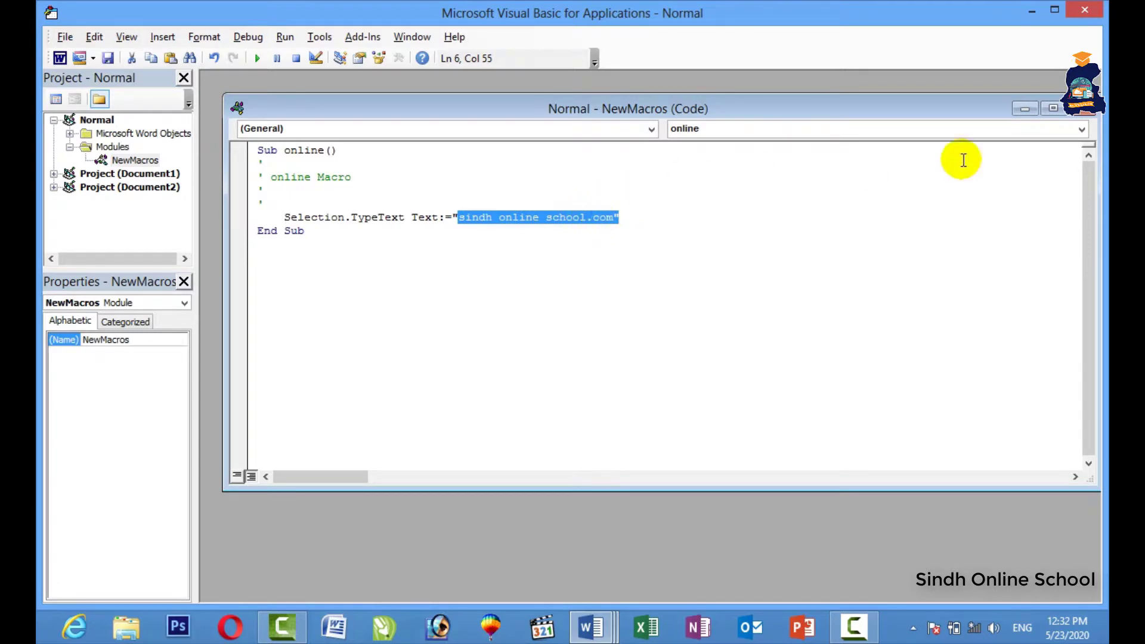
Step: Close the macro code editor, and minimize the new blank document to return to the previous document window
left_click(1080, 108)
left_click(1095, 12)
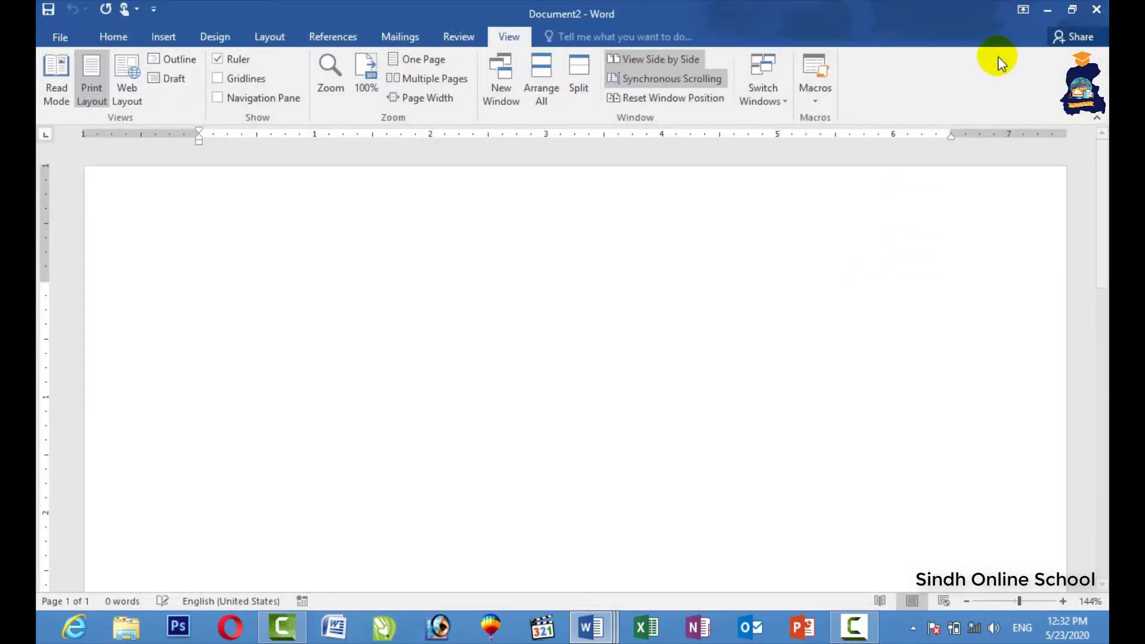
left_click(1049, 11)
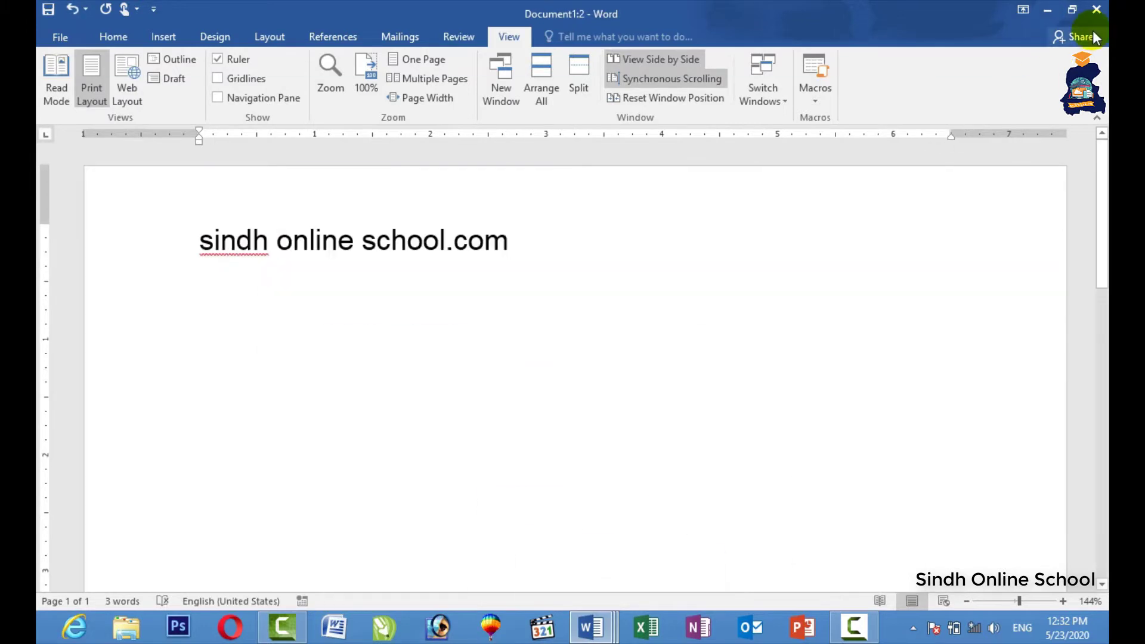